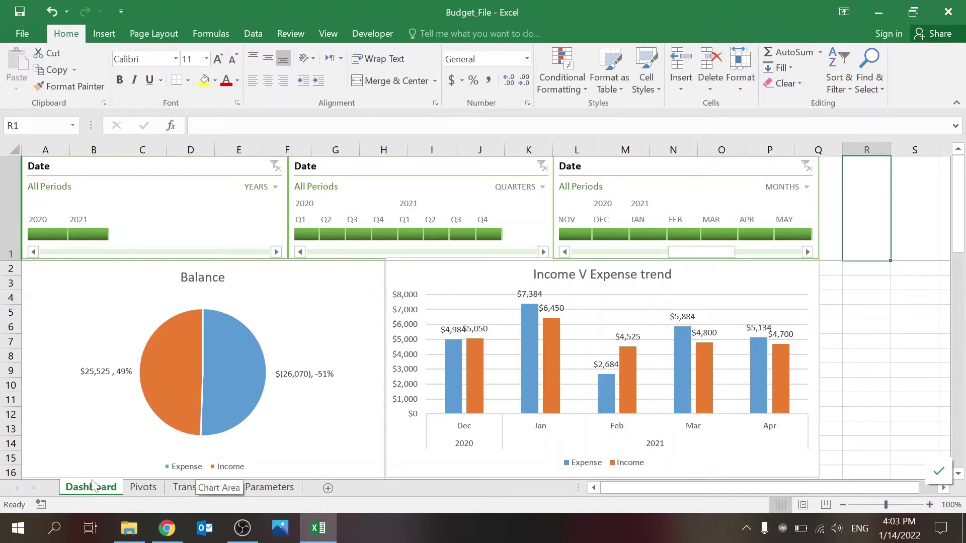
Filter the dashboard to 2021, then to 2020, then clear the date filter to show all periods
click(86, 235)
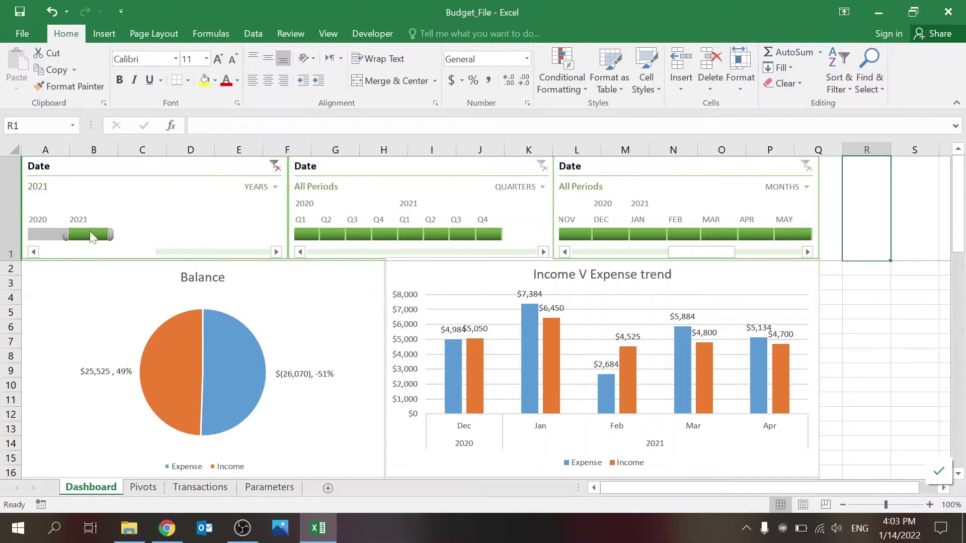
click(43, 231)
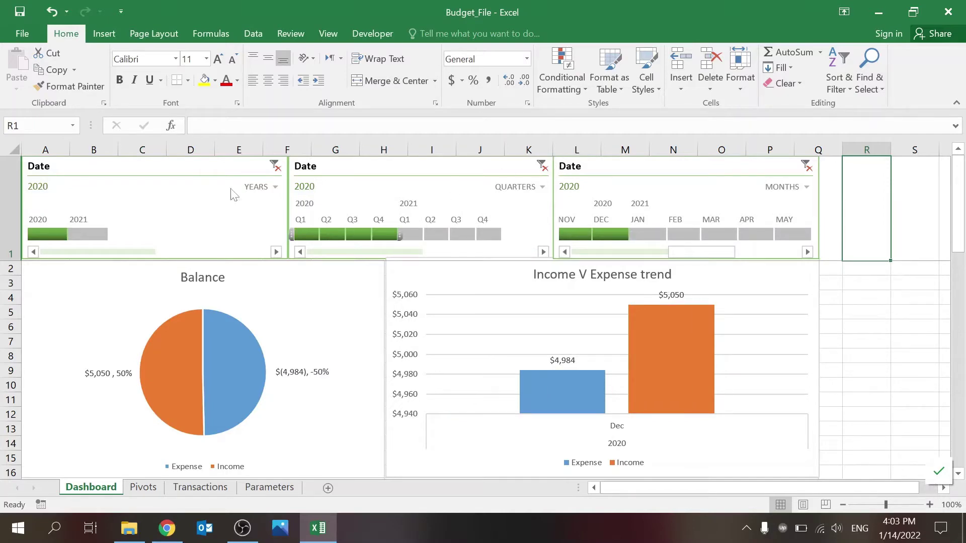
click(274, 166)
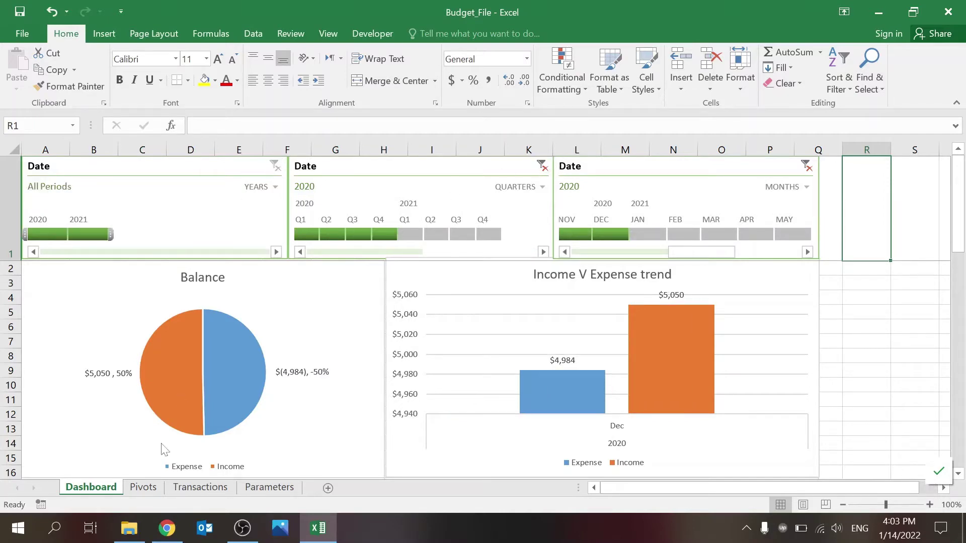
Look through the Pivots and Transactions sheets, then view the Parameters Transaction and Type columns
click(143, 487)
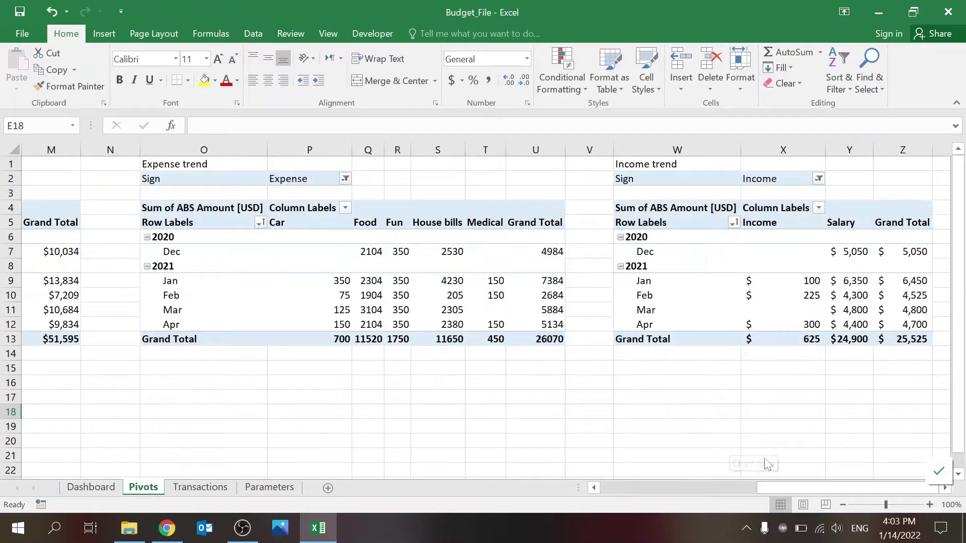
drag(780, 484, 523, 486)
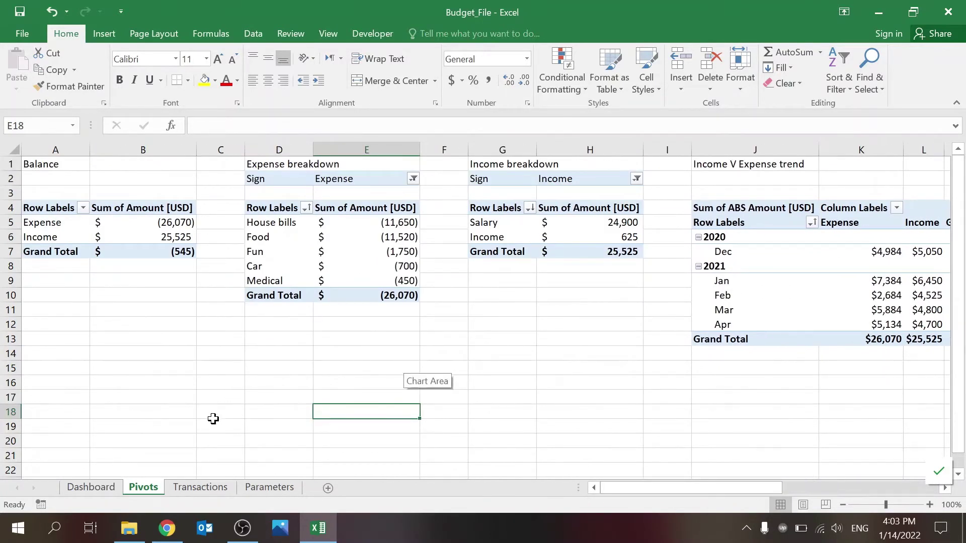
click(200, 487)
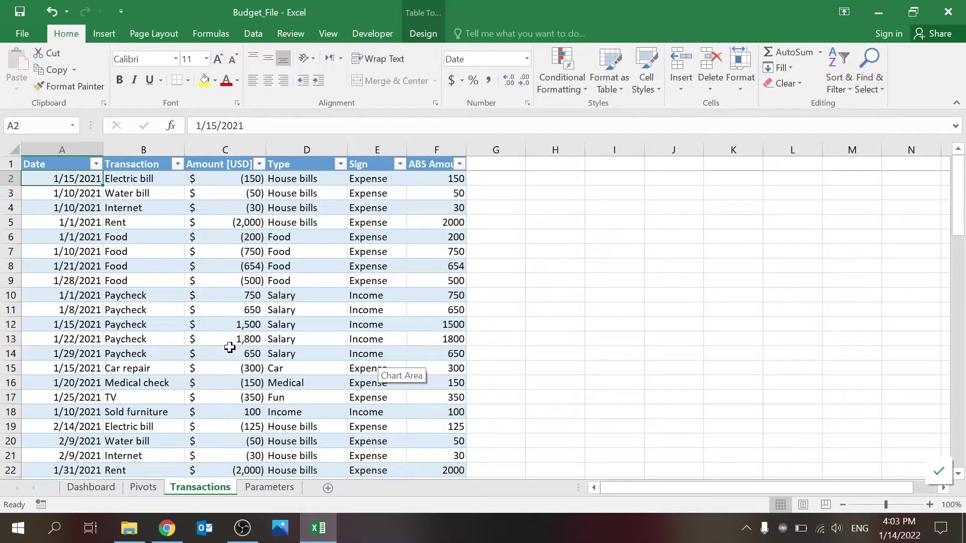
click(281, 488)
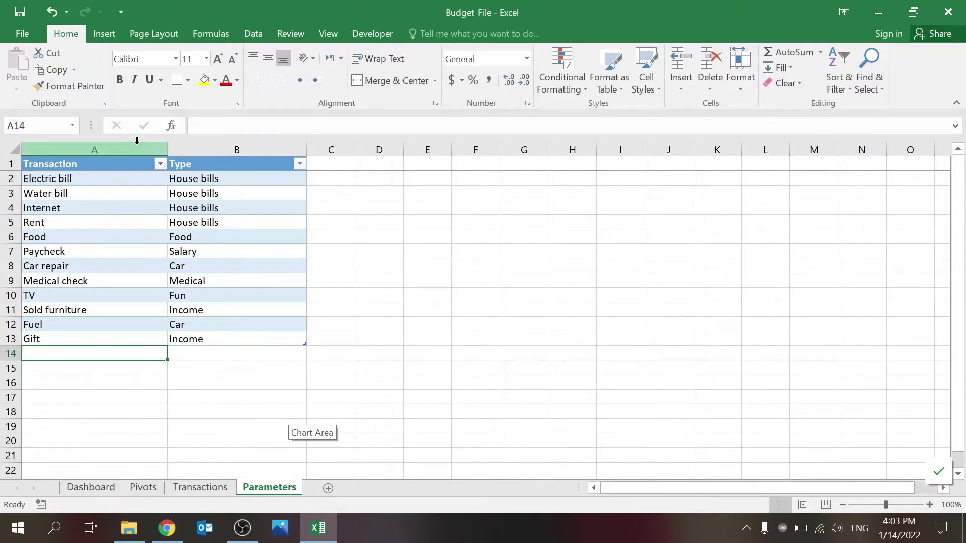
drag(137, 141, 236, 149)
click(382, 285)
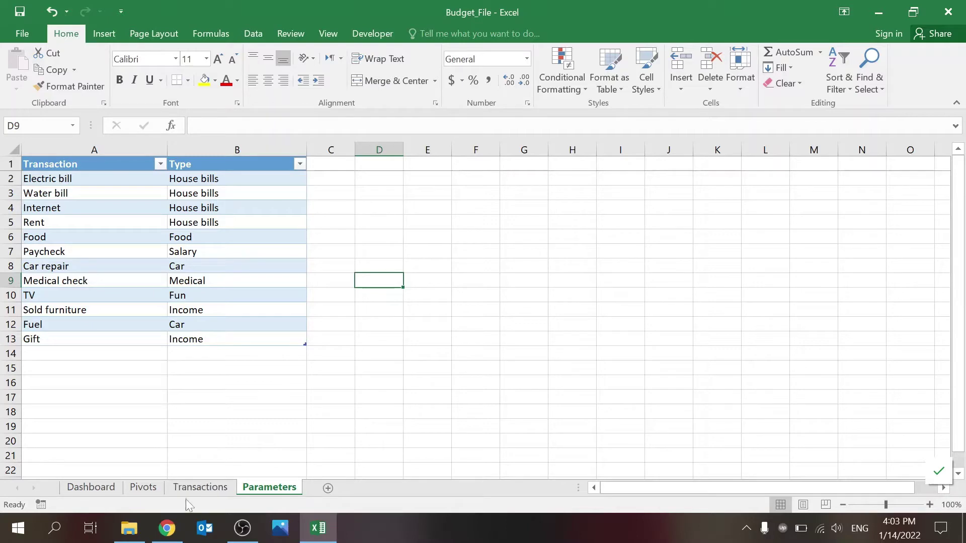
Inspect the first transaction's date, name and amount and the Type VLOOKUP formula on Transactions
click(215, 488)
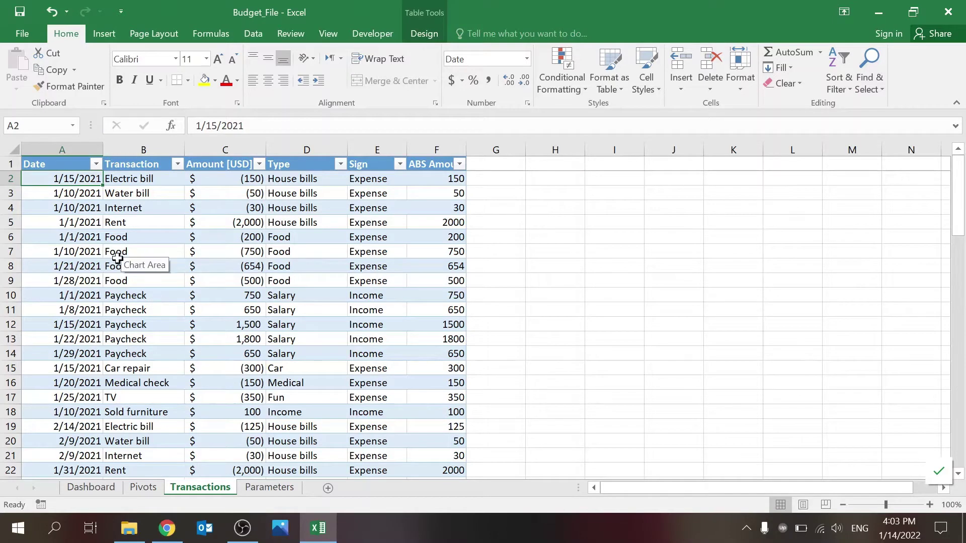
drag(65, 179, 234, 185)
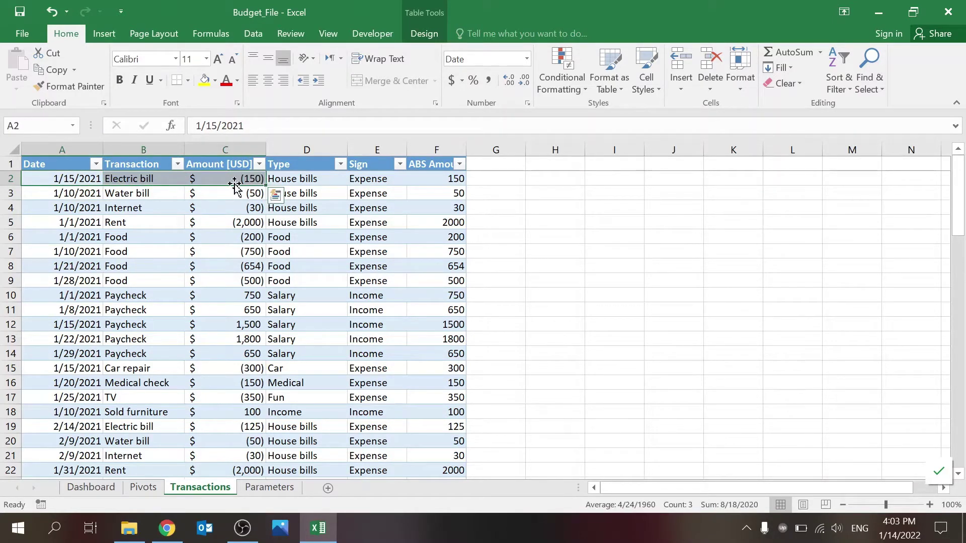
drag(317, 183, 445, 175)
click(227, 208)
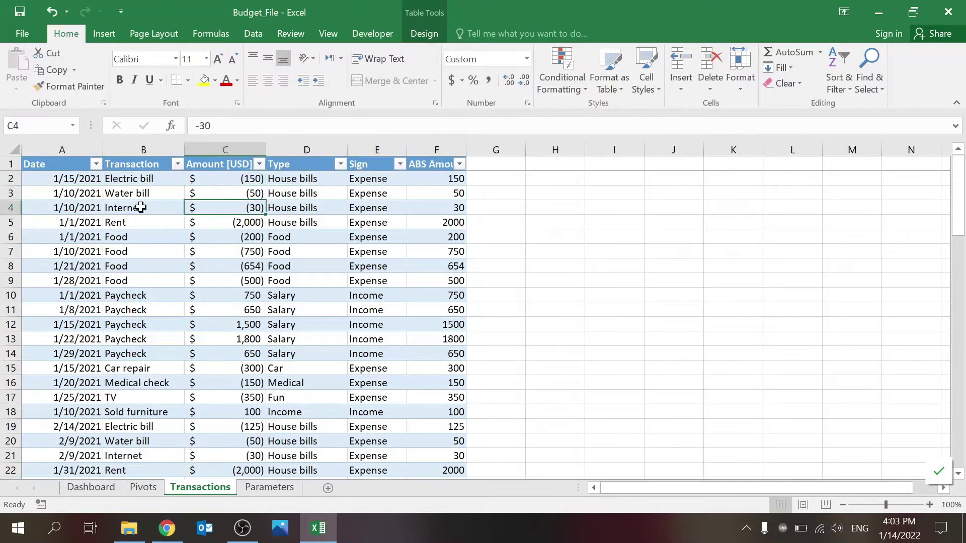
click(78, 224)
key(Up)
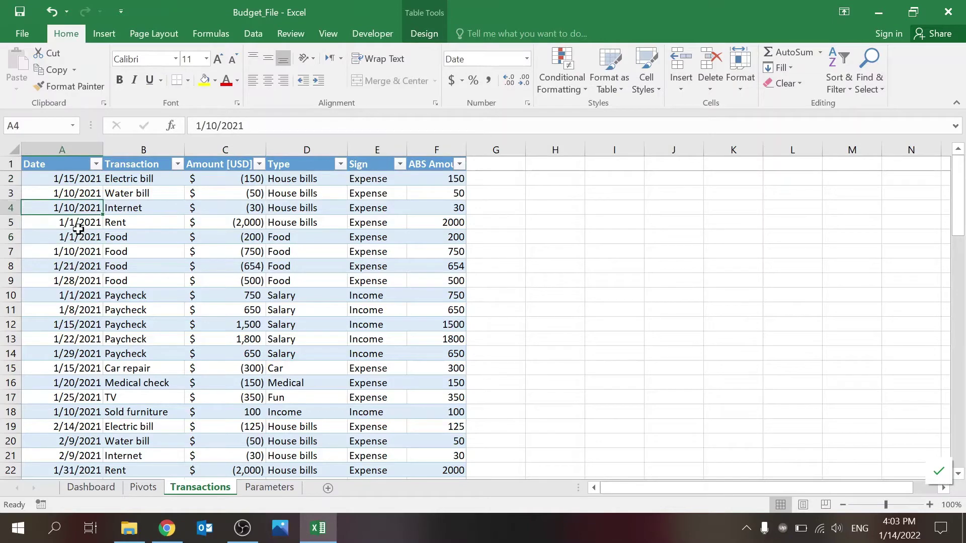
key(Up)
key(Up)
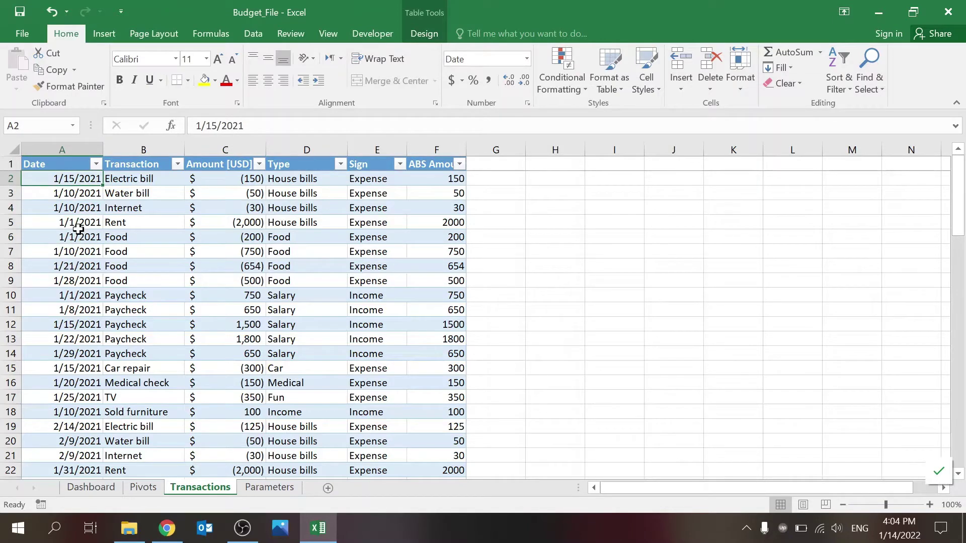
key(Right)
key(Right)
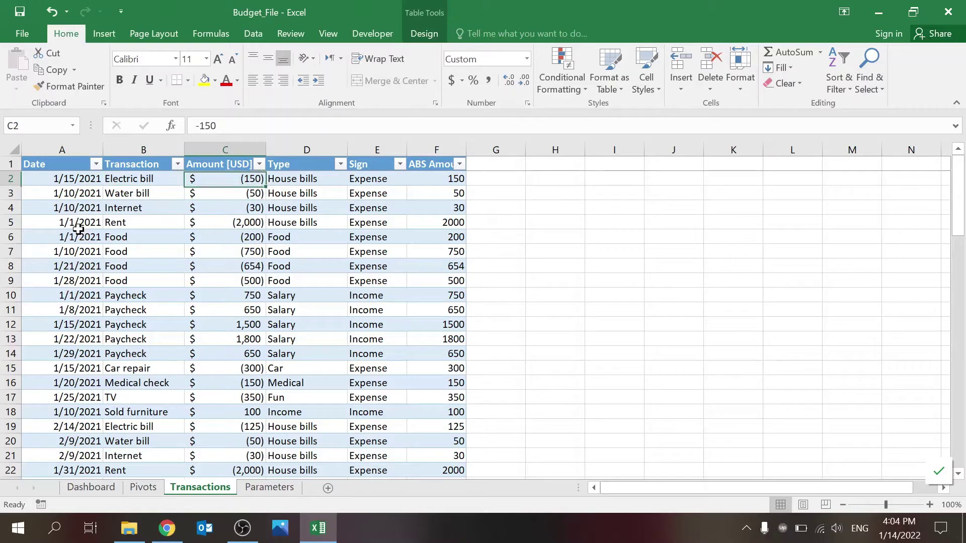
key(Right)
key(Right)
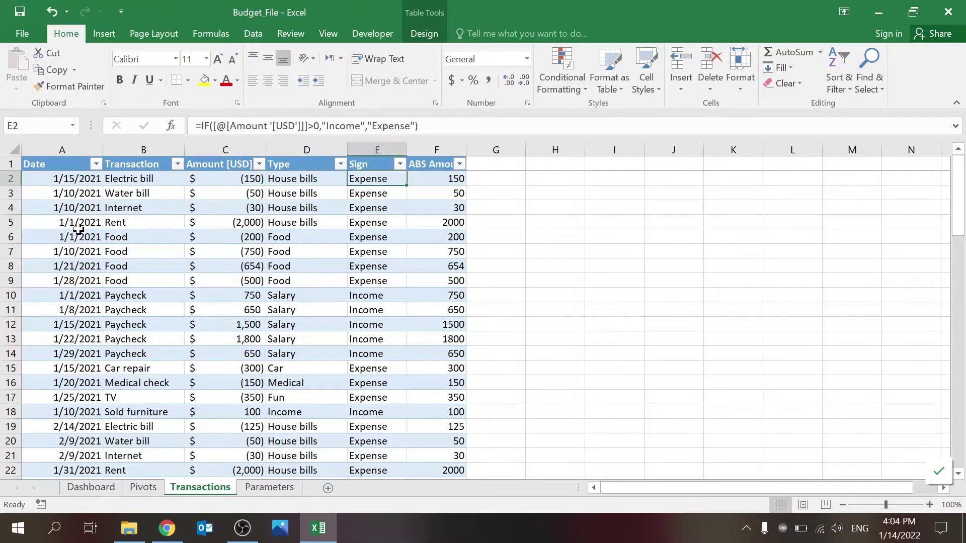
key(Right)
key(Left)
key(Left)
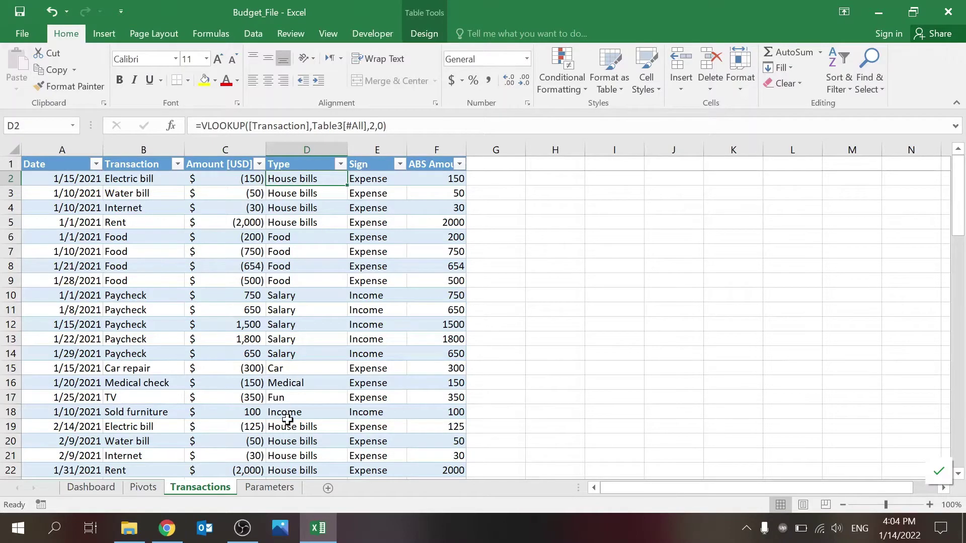
Glance at Parameters, then check which cell the Sign formula in E2 references without editing
click(258, 493)
click(193, 489)
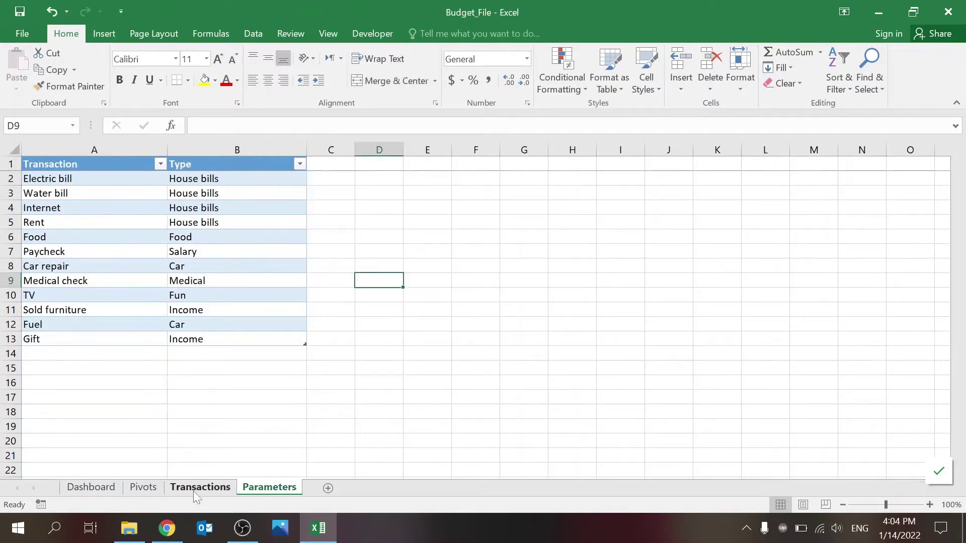
click(368, 180)
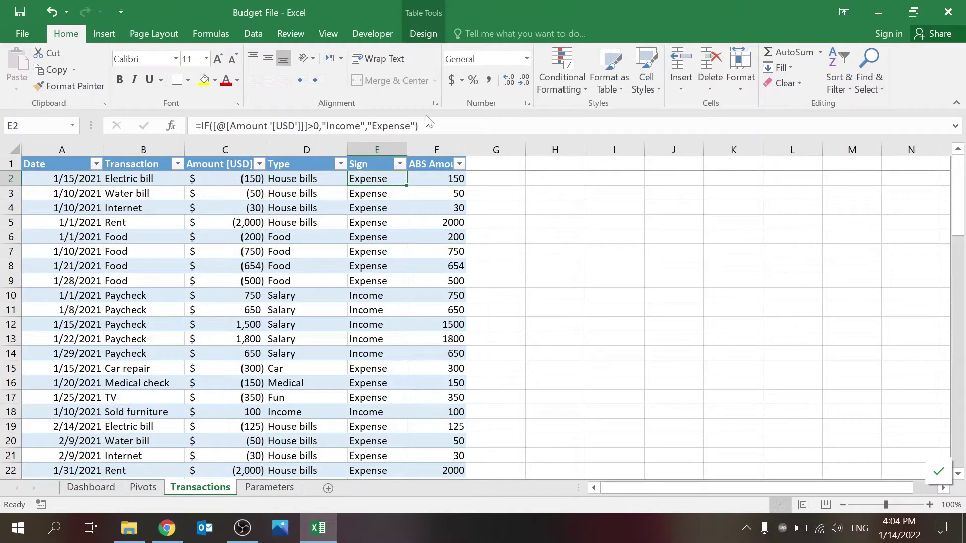
key(F2)
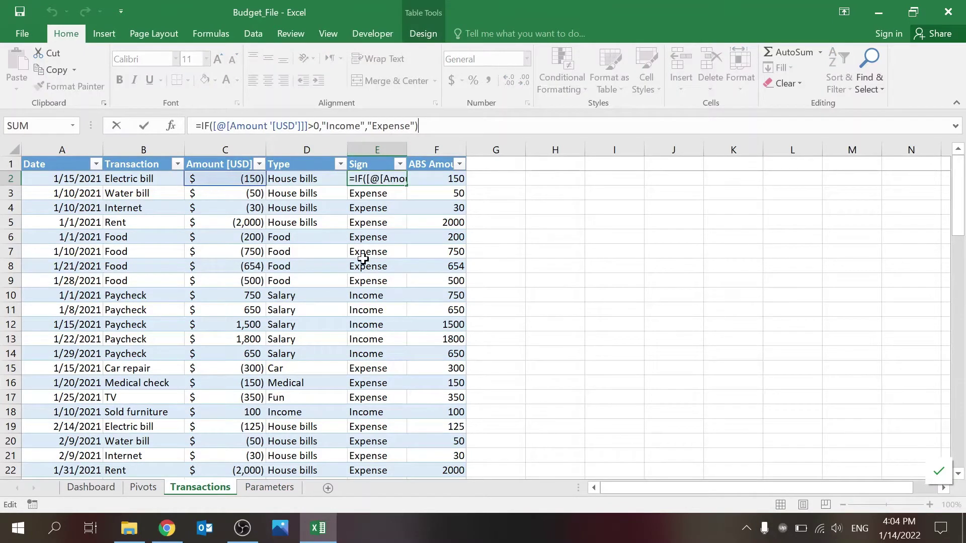
key(Escape)
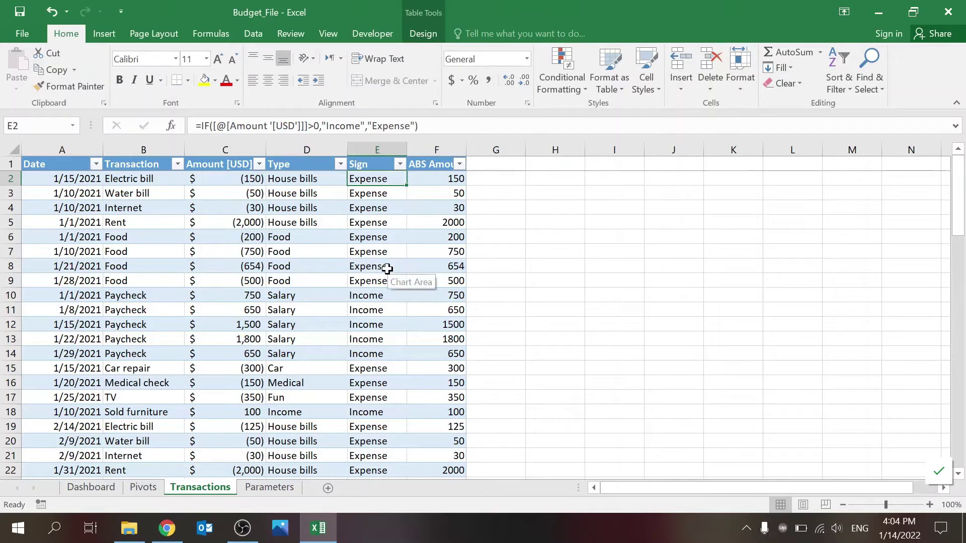
AutoFit column F to its ABS Amount [USD] header, check F2's ABS formula, and return to Dashboard
double_click(469, 149)
click(437, 179)
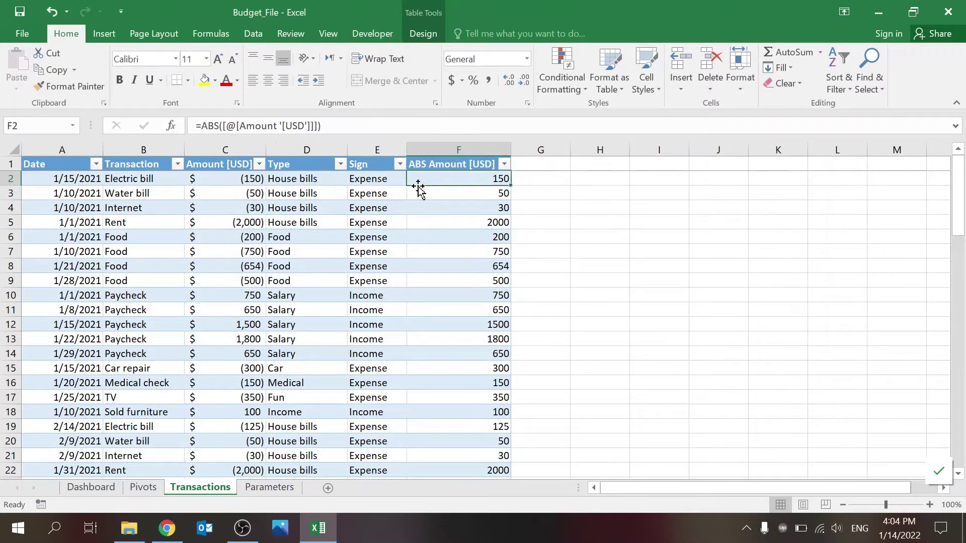
key(F2)
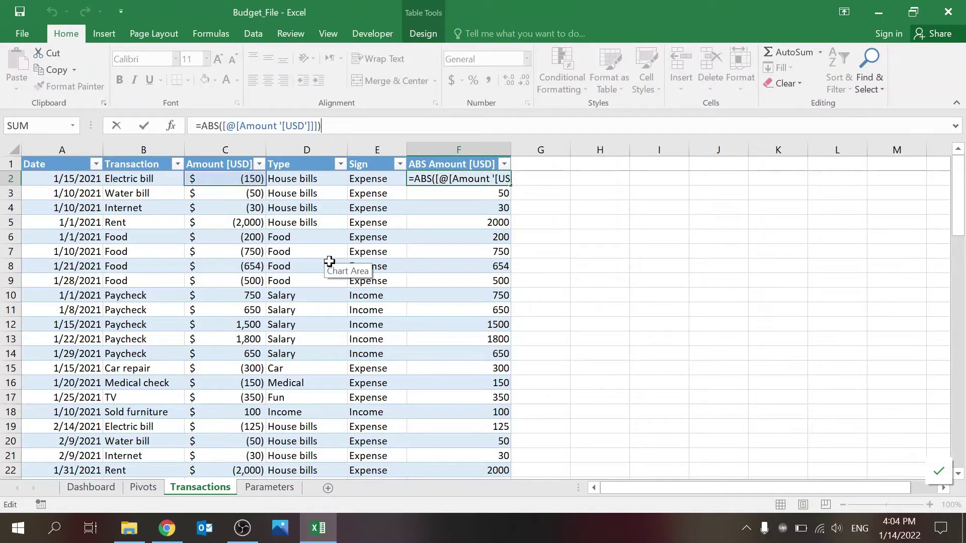
key(Escape)
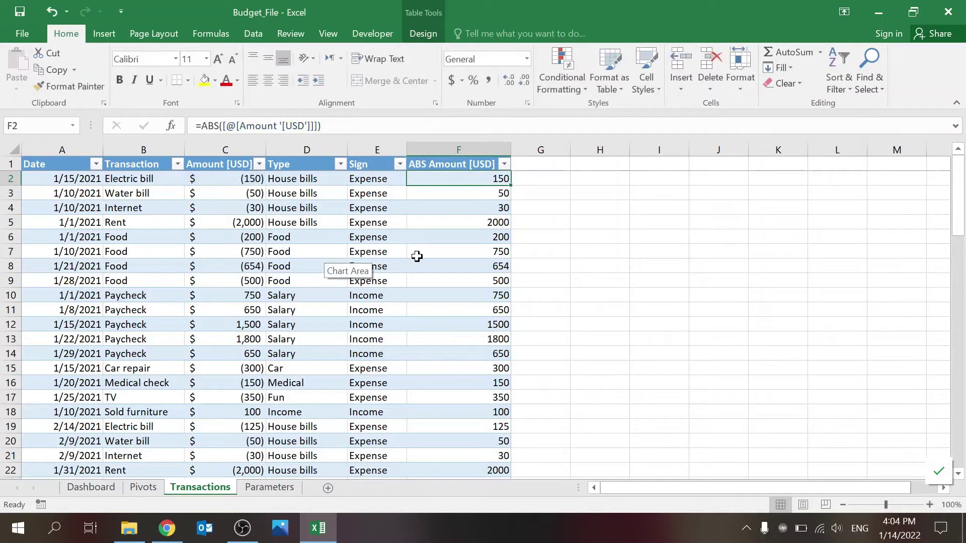
click(102, 489)
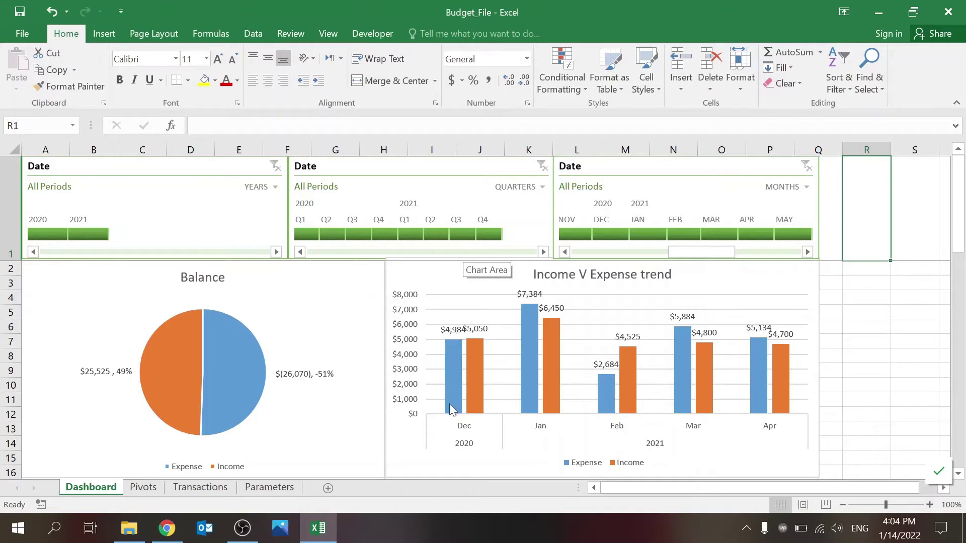
mouse_move(474, 413)
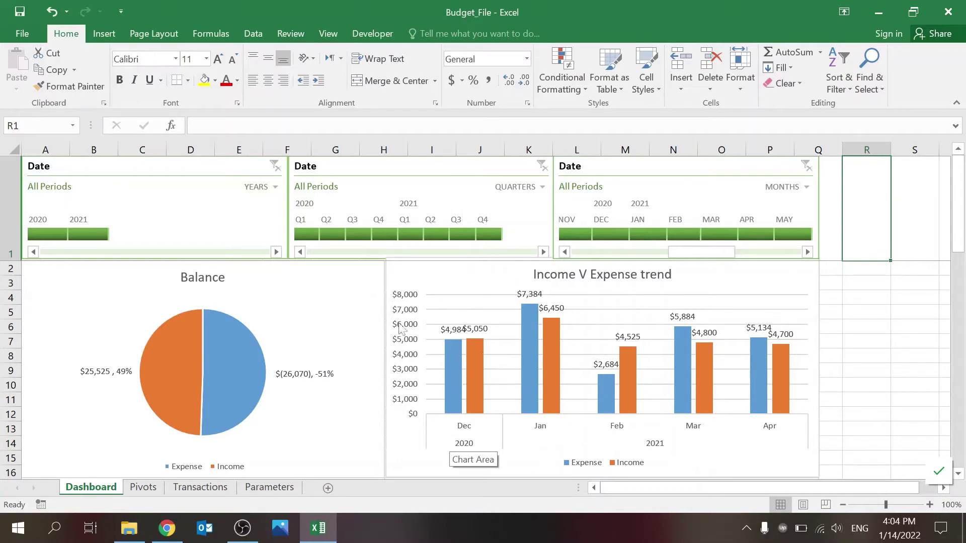
mouse_move(257, 392)
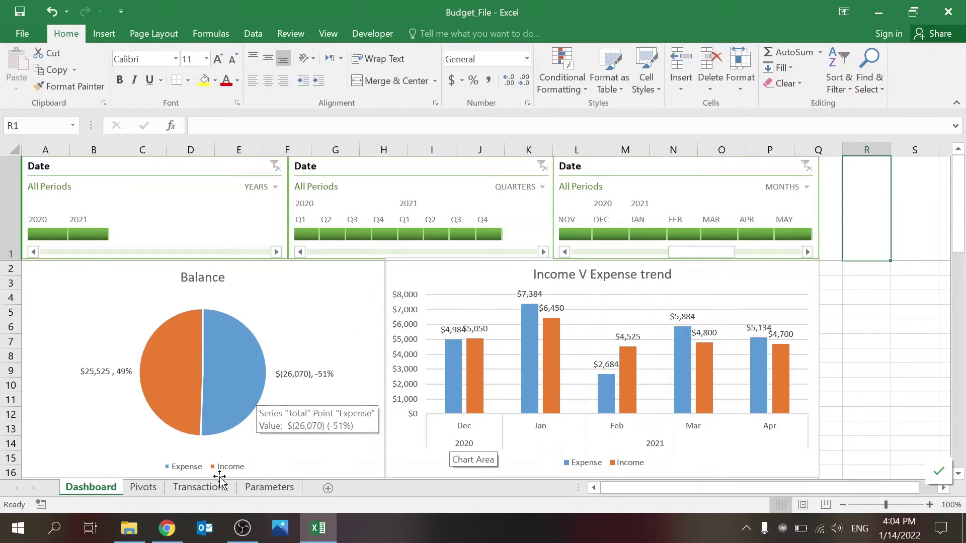
Jump to the Transactions table's last row, the 4/22/2021 Fuel entry, and select empty cell A83
click(204, 487)
click(101, 352)
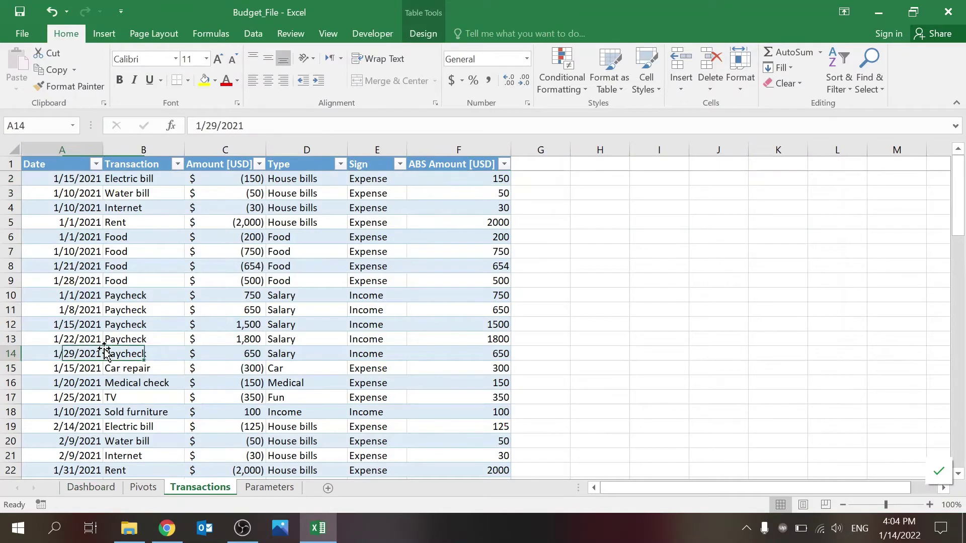
scroll(103, 349, down, 15)
click(61, 392)
key(Down)
key(Down)
key(Down)
key(Down)
key(Down)
key(Down)
key(Down)
key(Down)
key(Down)
key(Down)
key(Down)
key(Down)
key(Down)
key(Down)
key(Down)
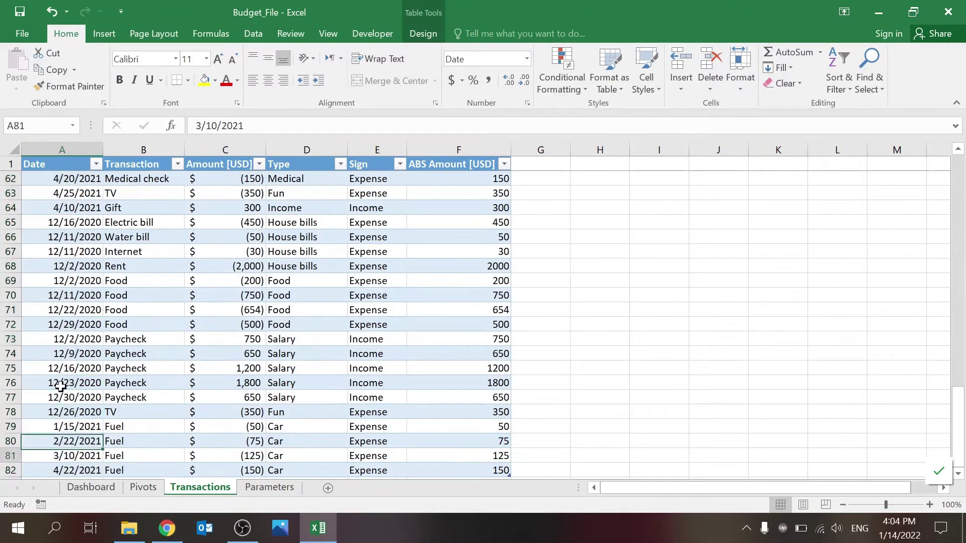
key(Up)
key(Up)
key(Up)
key(Up)
key(Up)
key(Up)
key(Up)
key(Up)
key(Up)
key(Up)
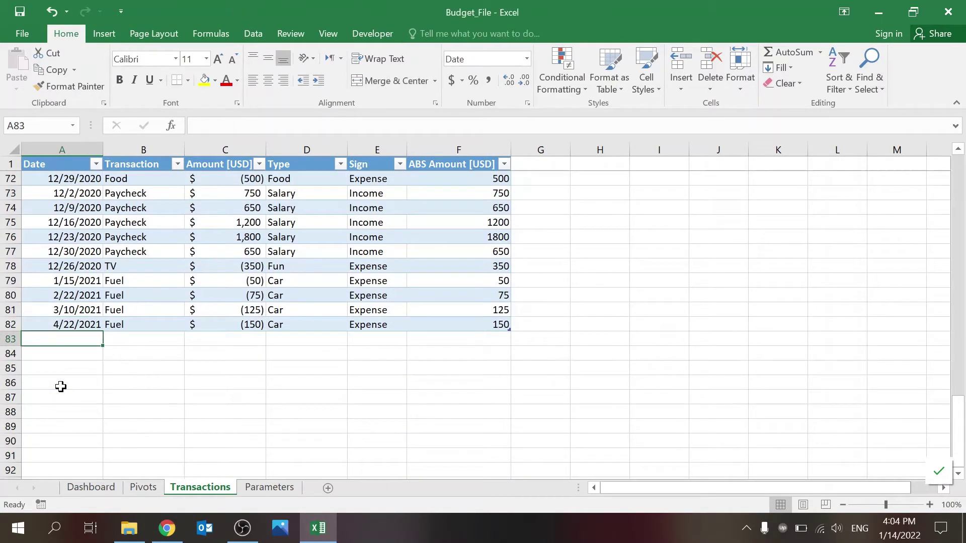
drag(66, 157, 446, 250)
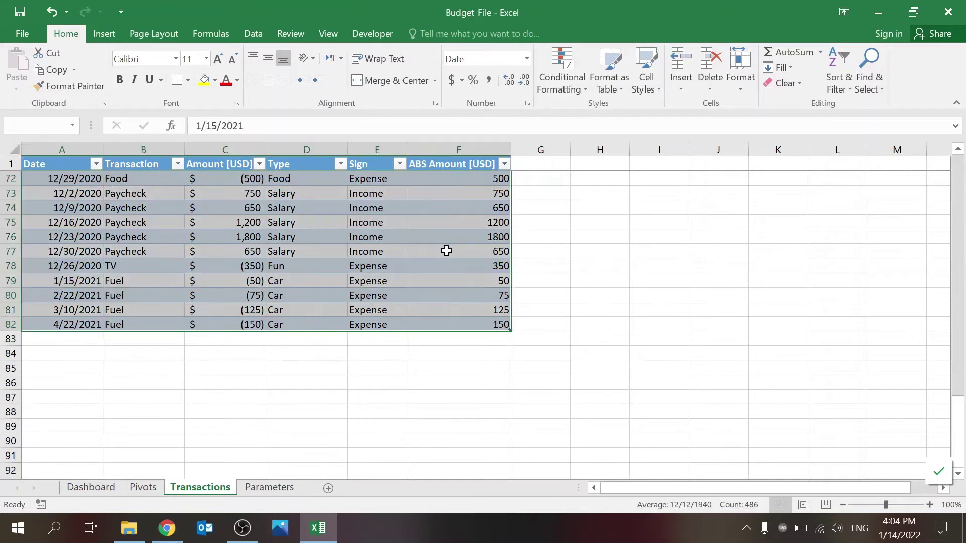
click(120, 335)
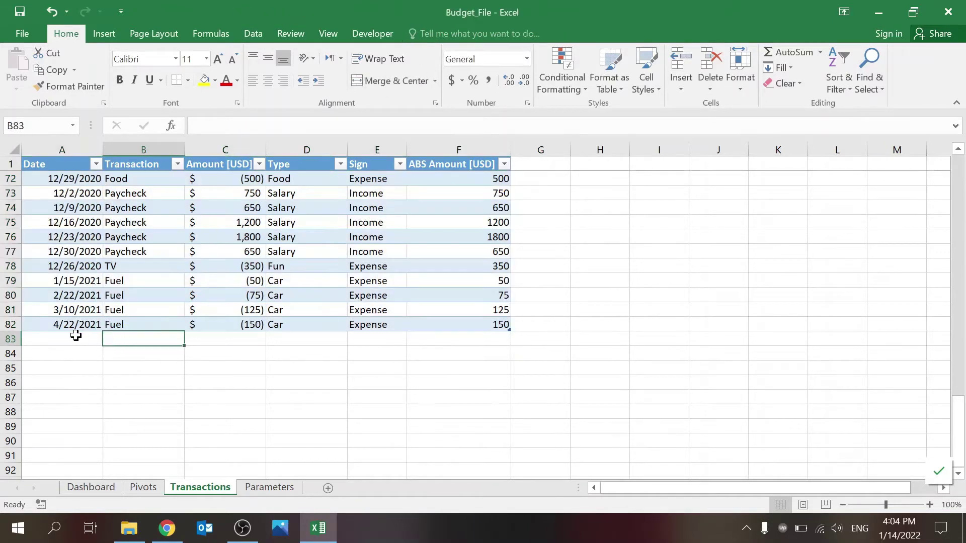
click(76, 335)
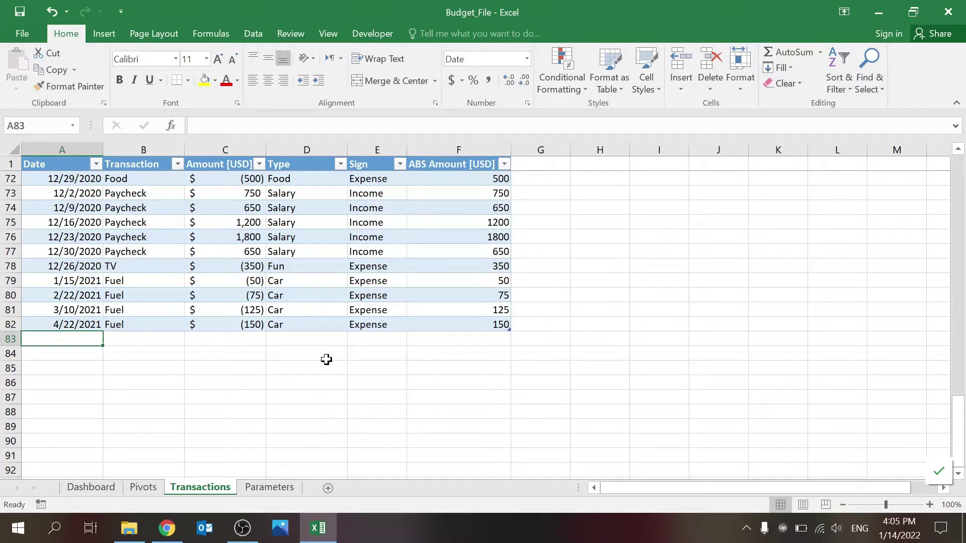
Start a new row in A83 with date 5/15/2021 and transaction Coffee
text(5/1)
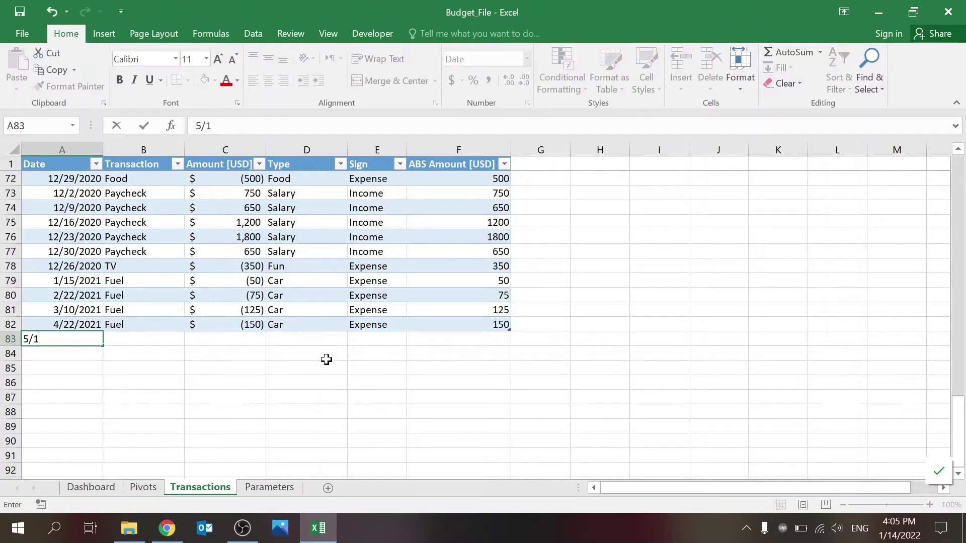
text(5/22)
key(Tab)
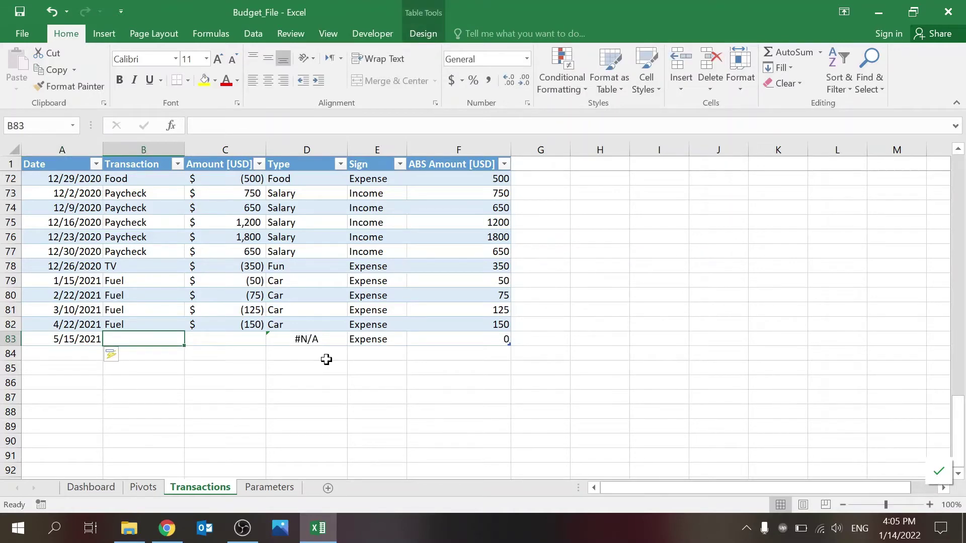
text(Coffe)
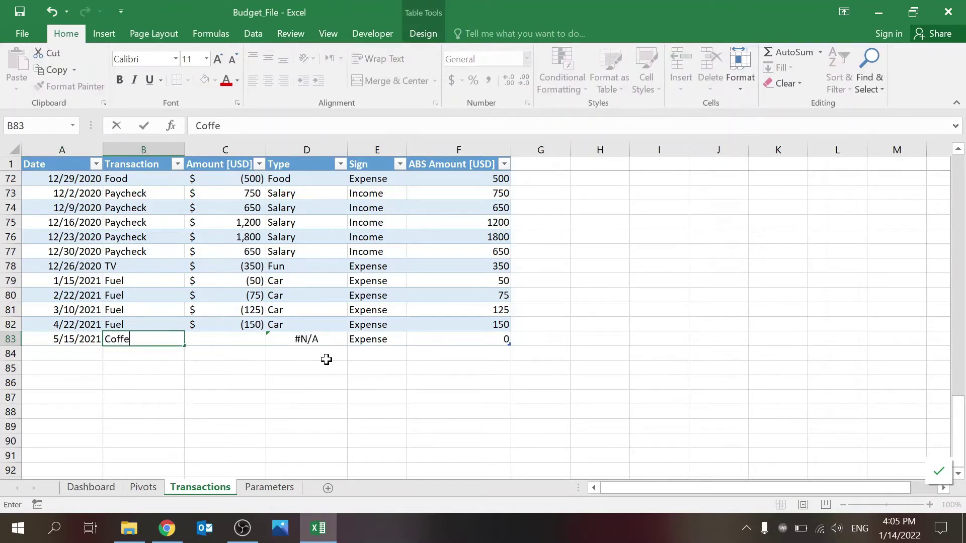
text(e)
key(Tab)
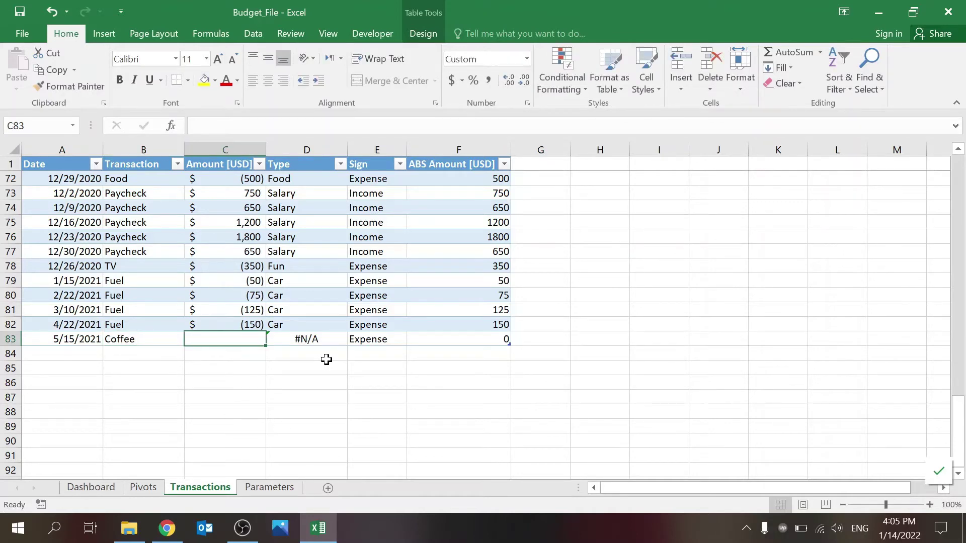
Enter -30 as the Coffee amount and move to the new row's Type cell
text(-30)
key(Return)
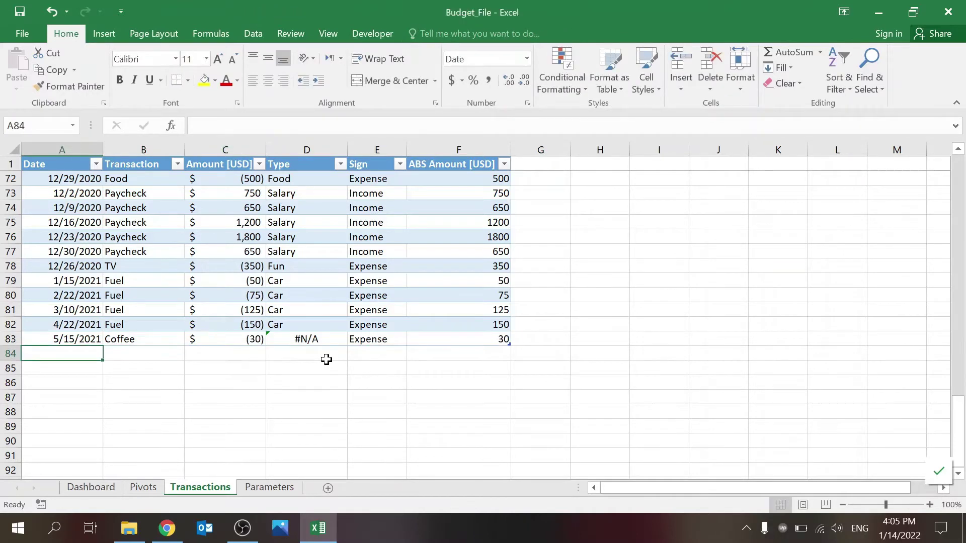
key(Up)
key(Right)
key(Right)
key(Right)
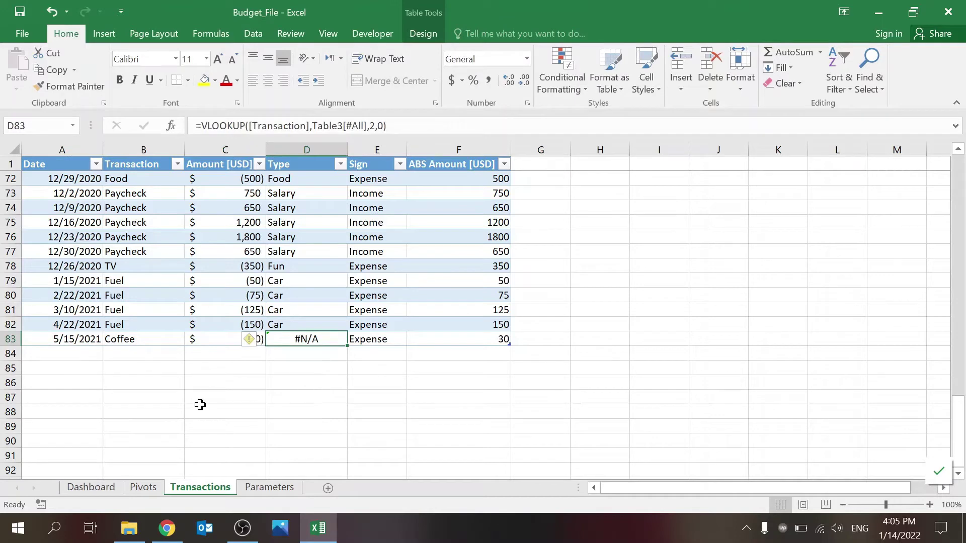
Copy Coffee into Parameters cell A14 with type Food, then return to Transactions
click(163, 335)
key(ctrl+c)
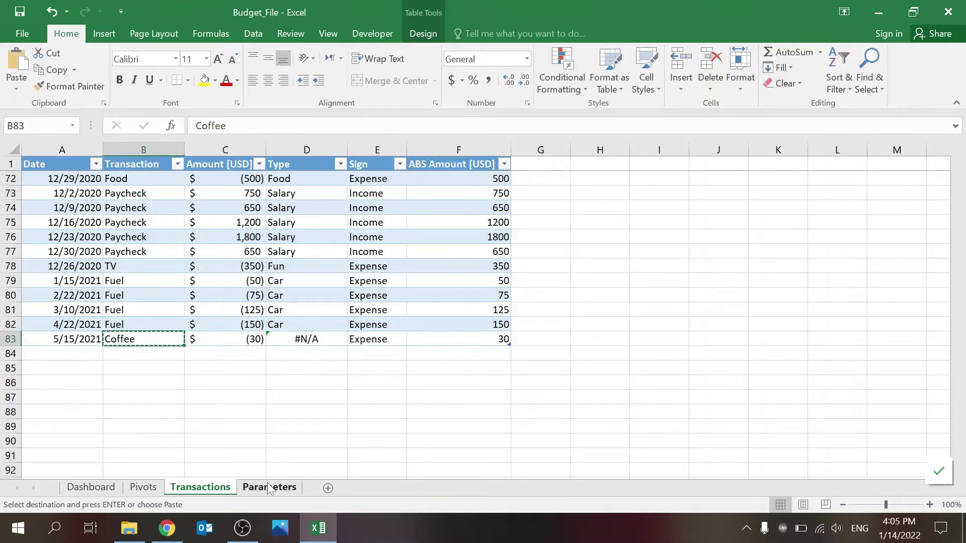
click(269, 486)
click(99, 350)
right_click(99, 351)
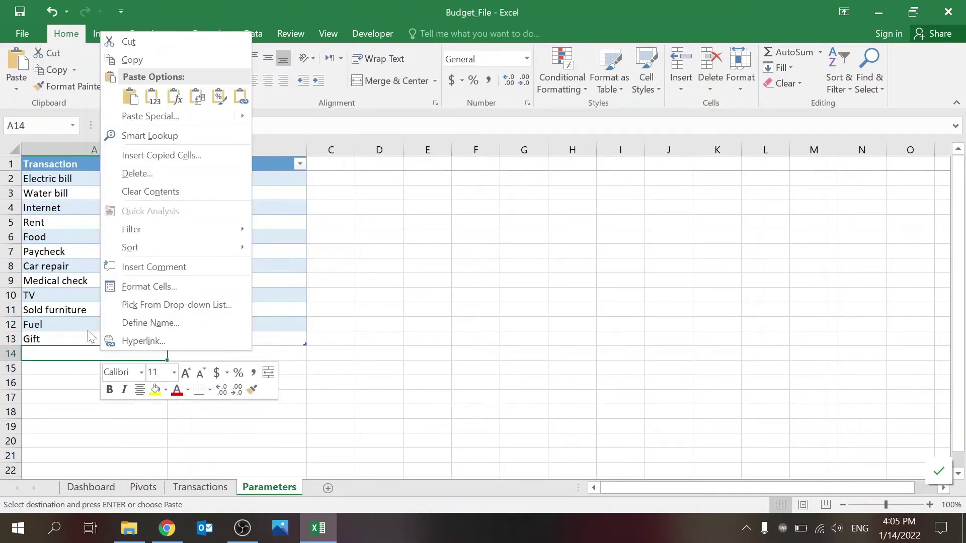
click(156, 108)
key(ctrl+v)
key(Tab)
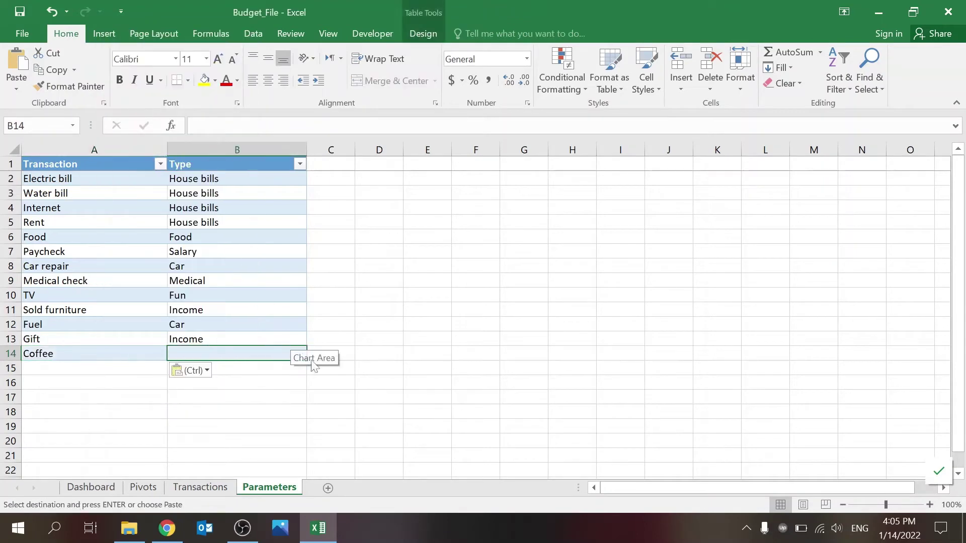
text(Food)
key(Return)
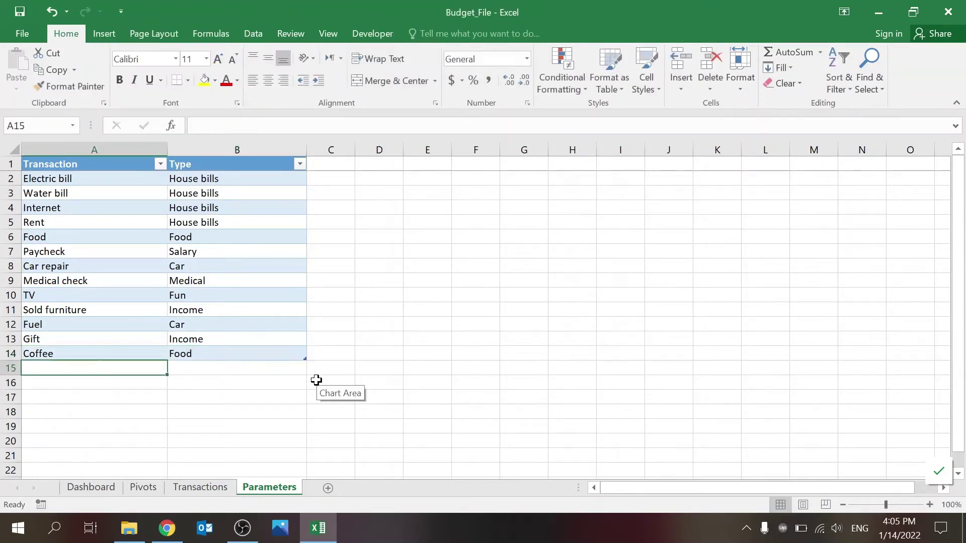
click(217, 488)
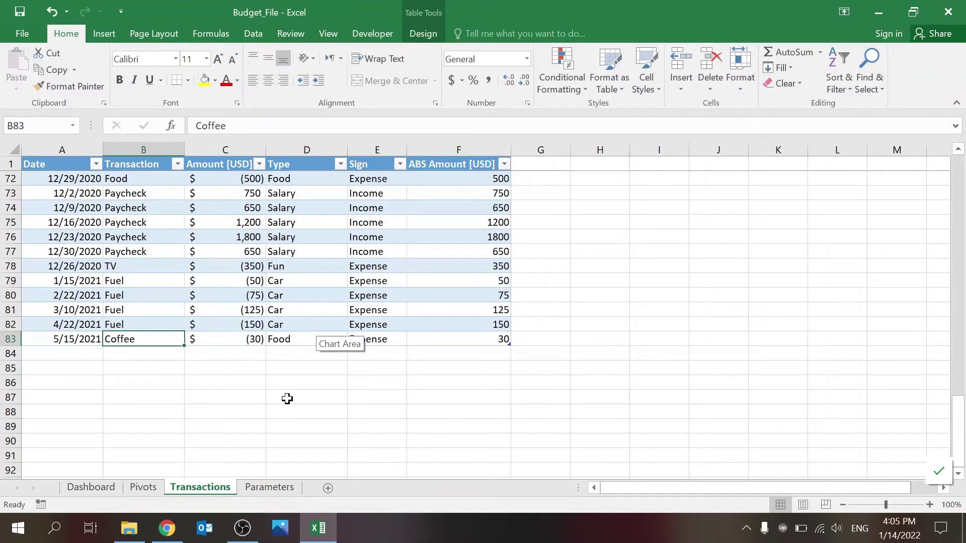
Add a 5/21/2021 Coffee transaction of -15 below the previous Coffee row
key(Down)
key(Left)
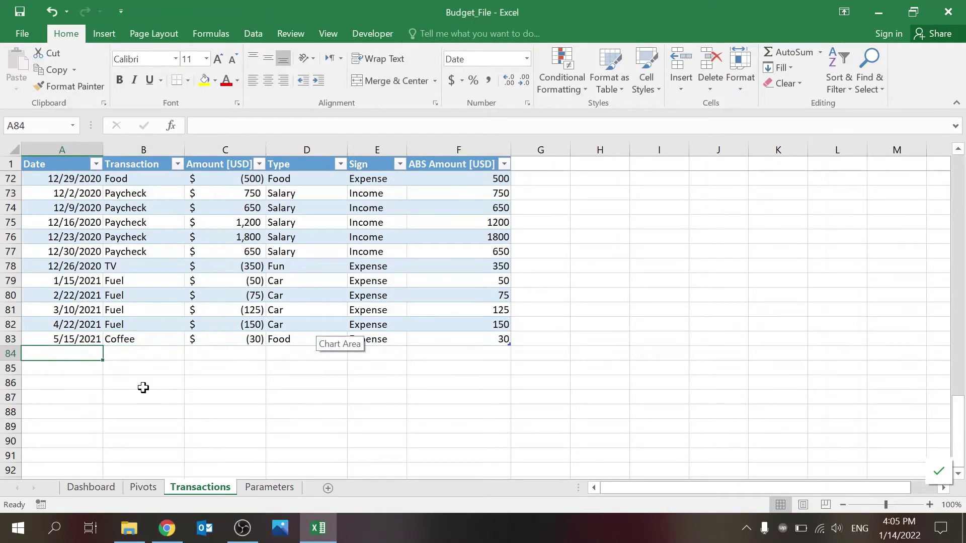
text(5/21/2)
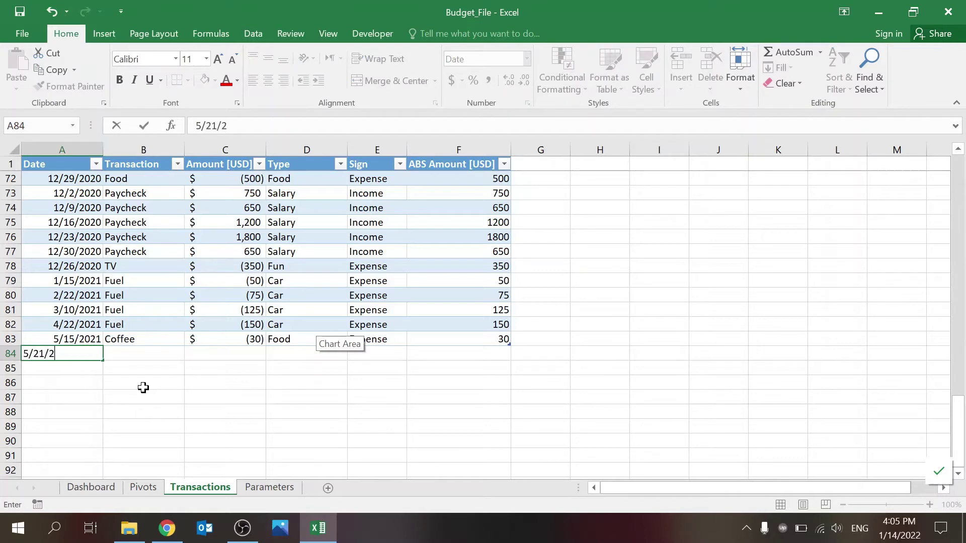
text(021)
key(Tab)
text(Coffee)
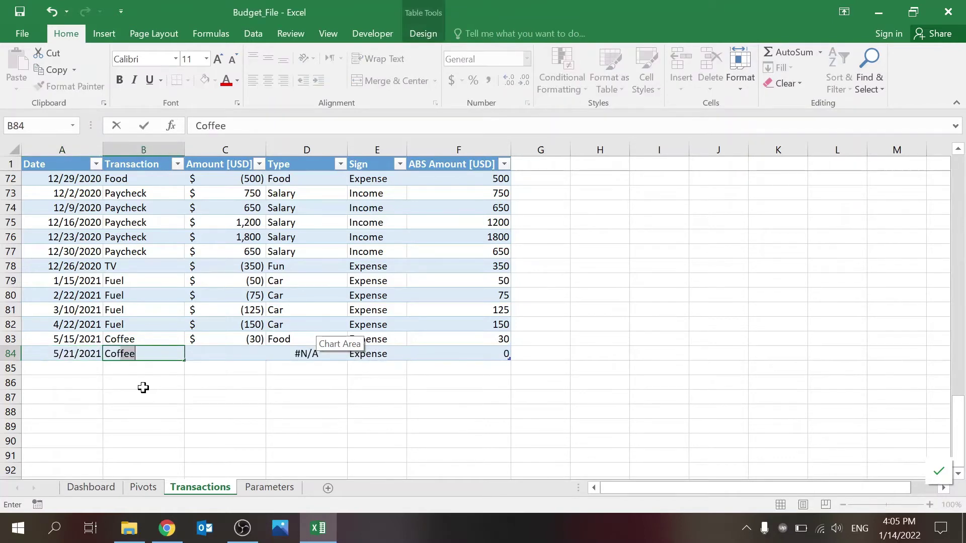
key(Tab)
text(-15)
key(Return)
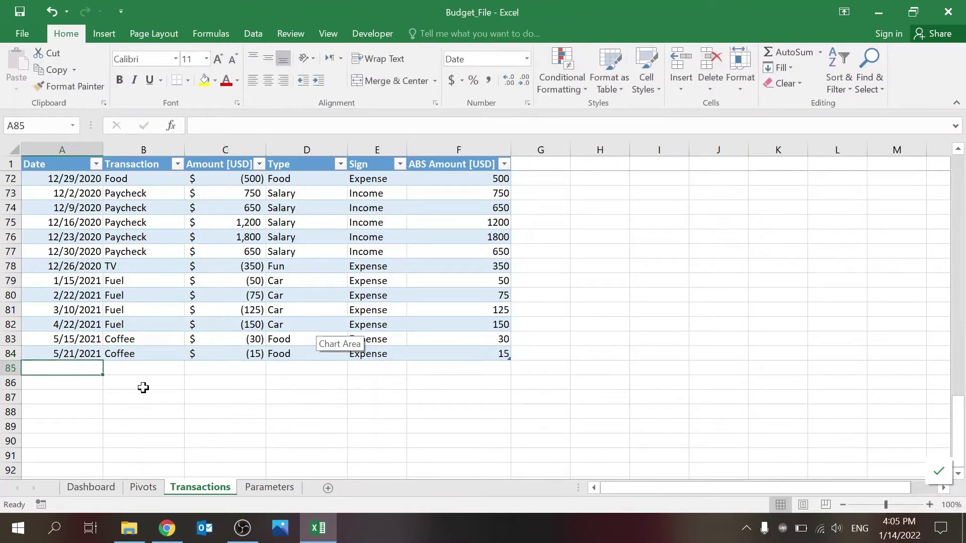
Add a 6/1/2021 Coffee transaction of -100 using the autocomplete suggestion
text(6/1/)
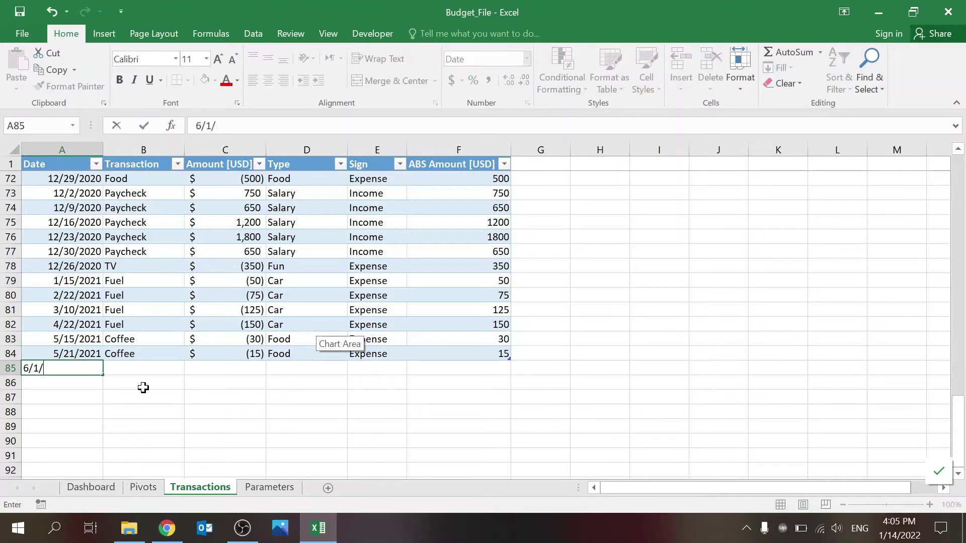
text(2021)
key(Tab)
text(C)
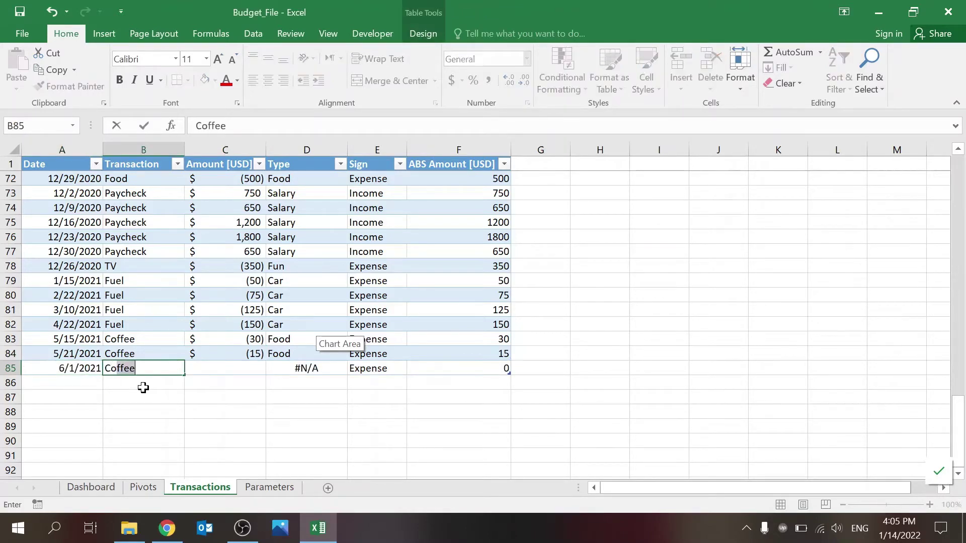
key(Tab)
text(-100)
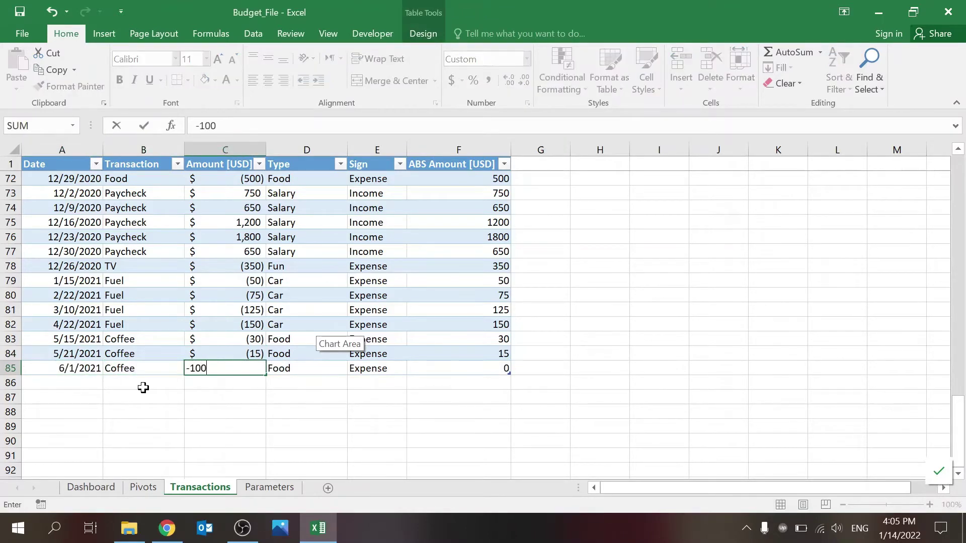
key(Return)
key(Up)
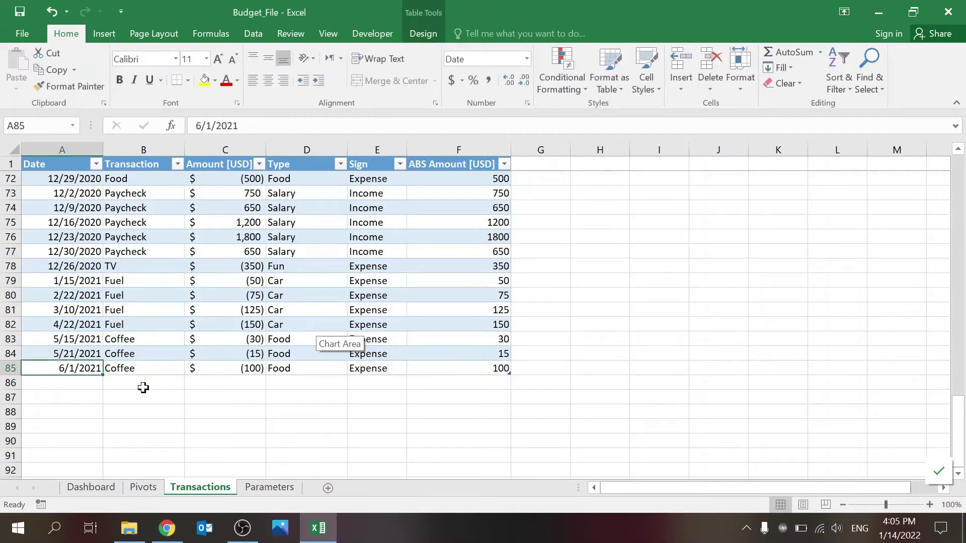
click(250, 395)
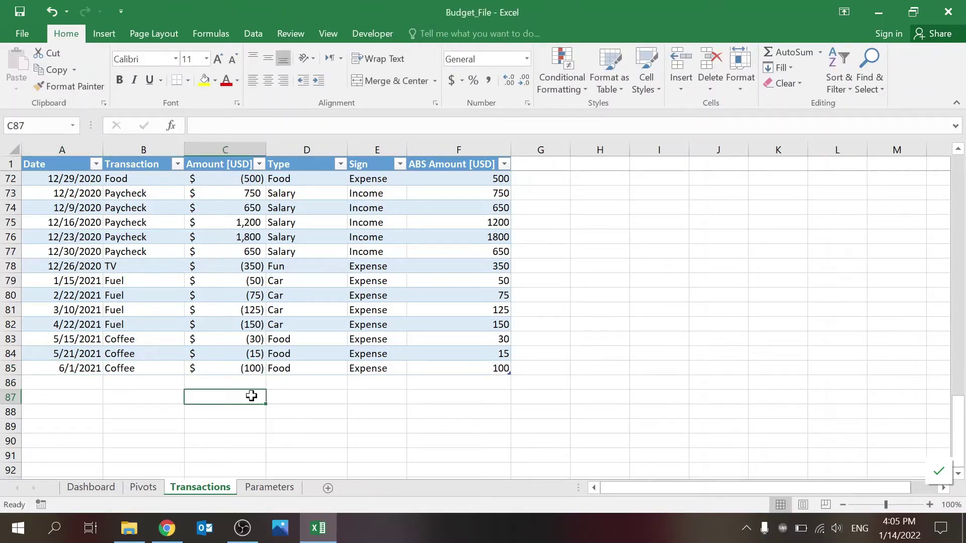
Add a 6/1/2021 Rent row with amount -200, fixing the 'Reng' typo, and begin the next date
click(84, 386)
text(6/)
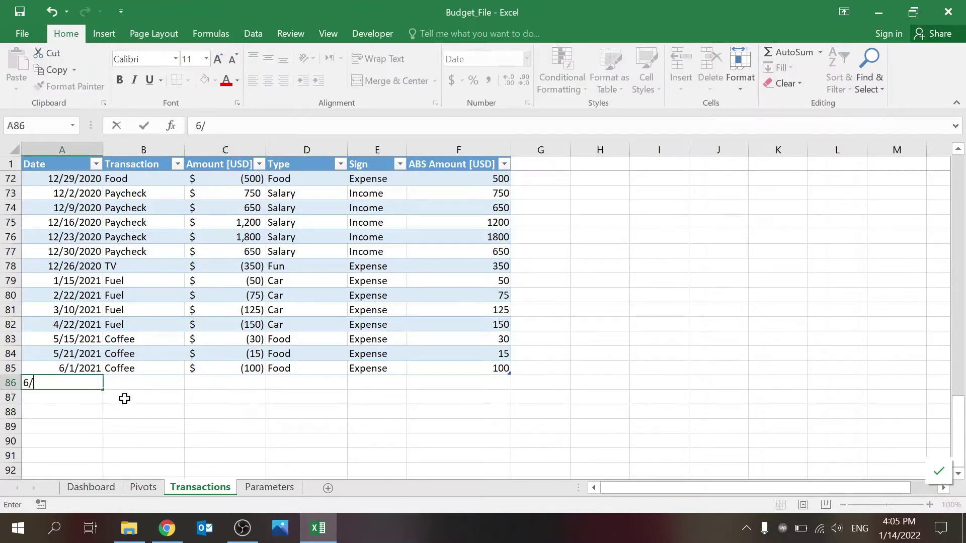
text(1/2021)
key(Tab)
text(Reng)
key(Tab)
key(shift+Tab)
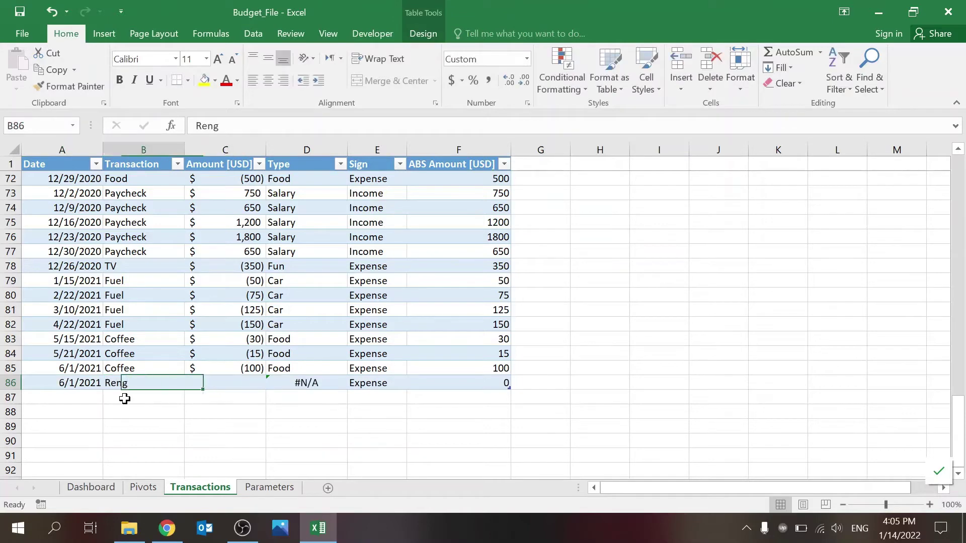
text(Rent)
key(Tab)
text(-200)
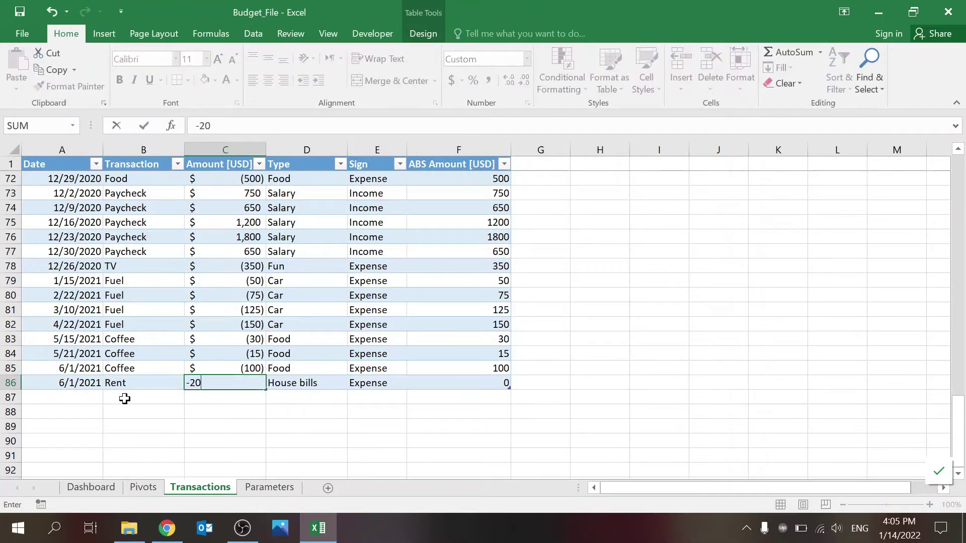
click(125, 398)
key(Left)
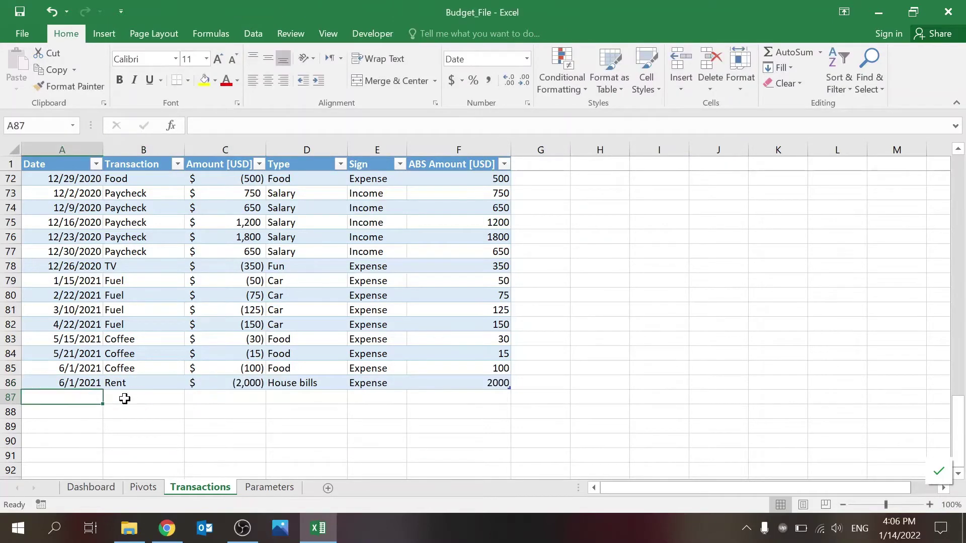
text(6/1/)
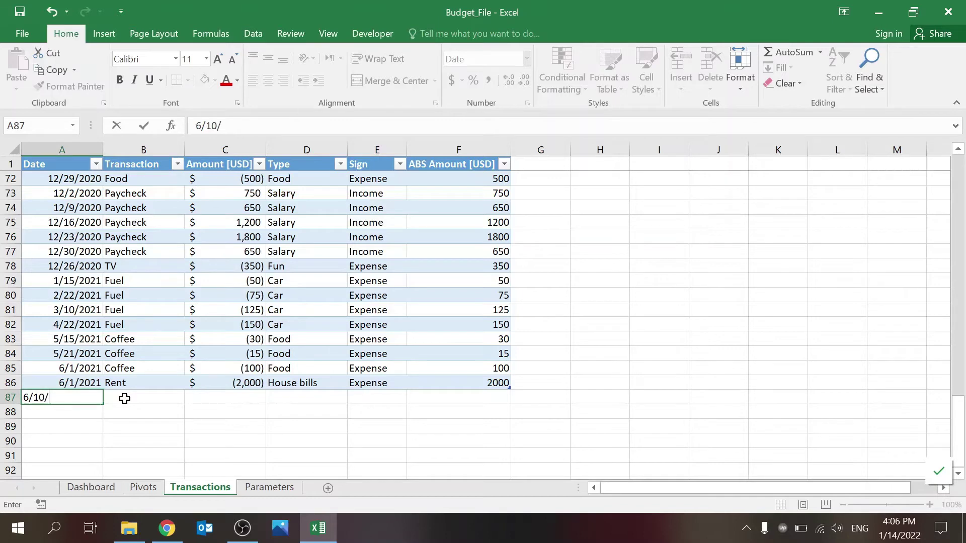
Complete row 87 with the 6/10/2021 date and transaction Sold Car
key(Tab)
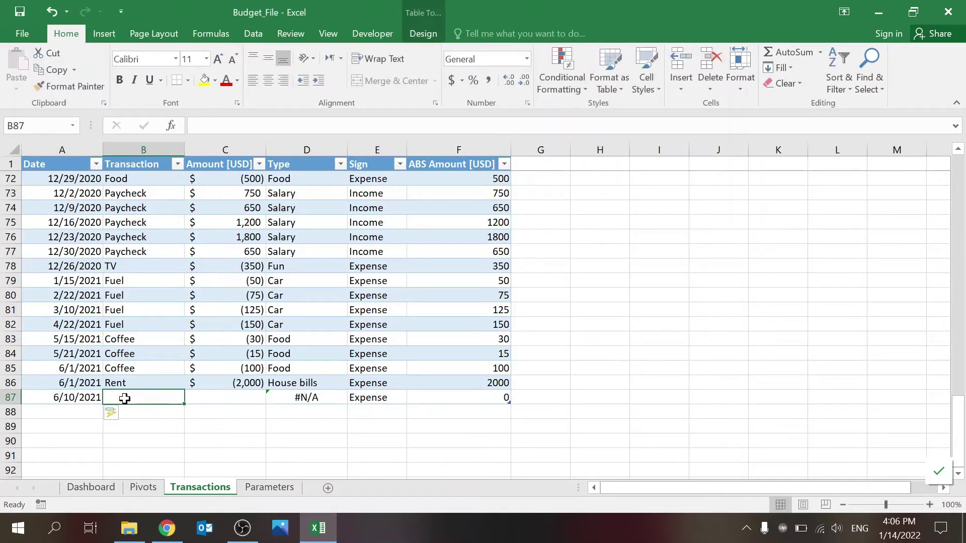
text(Sold Car)
key(Tab)
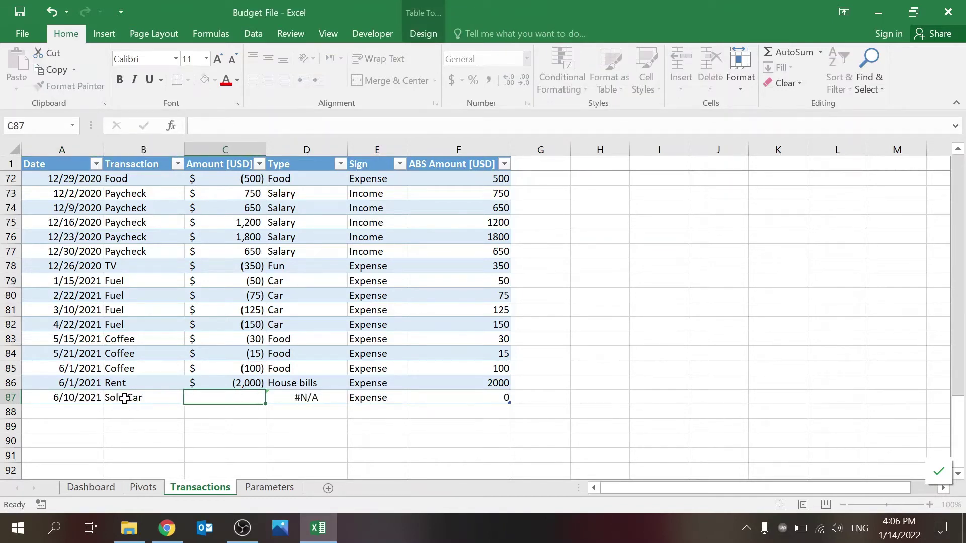
Paste Sold Car as a value into Parameters A15 and set its type to Income
click(125, 398)
key(ctrl+c)
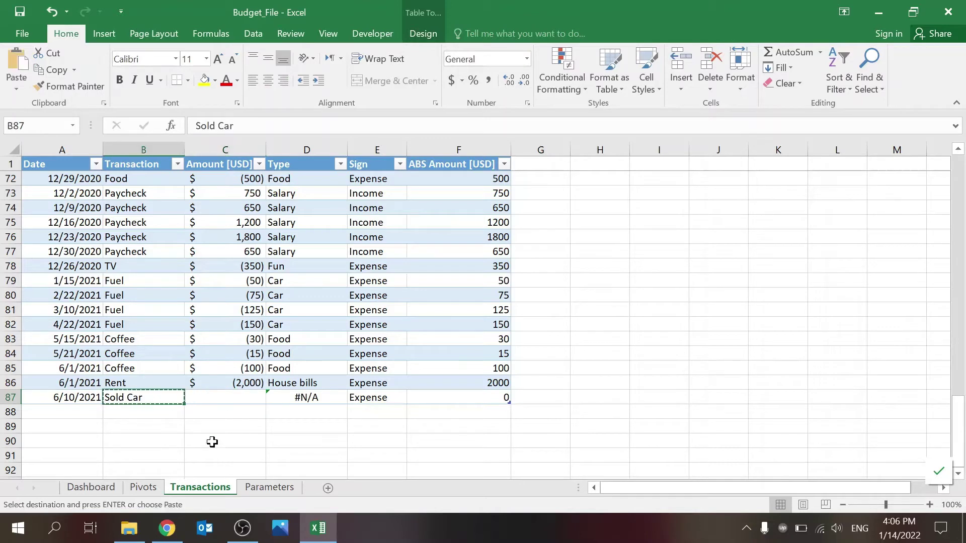
click(269, 487)
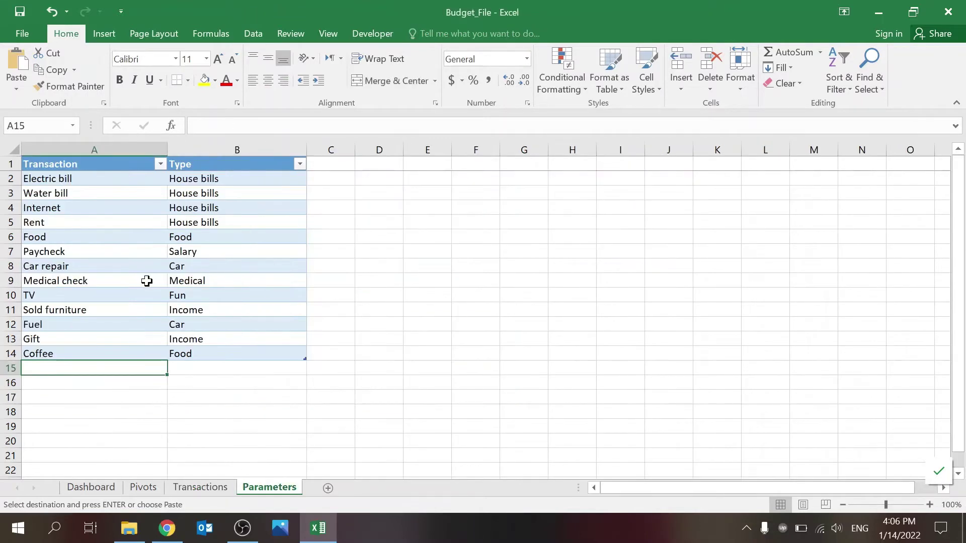
right_click(97, 364)
click(150, 110)
click(250, 369)
text(Ic)
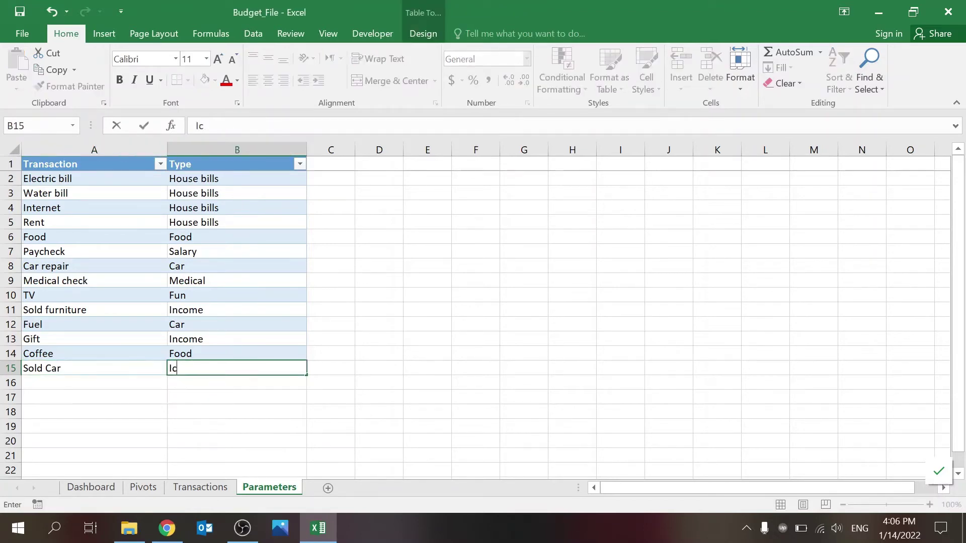
key(Return)
click(250, 369)
text(I)
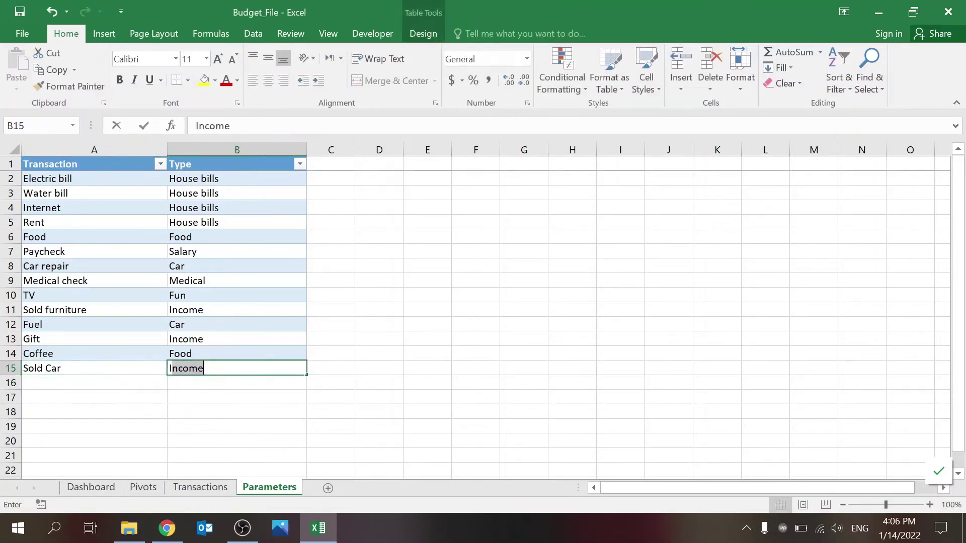
key(Return)
Enter 12,500 as the Sold Car amount in C87 and review the Type and Transaction columns
click(199, 487)
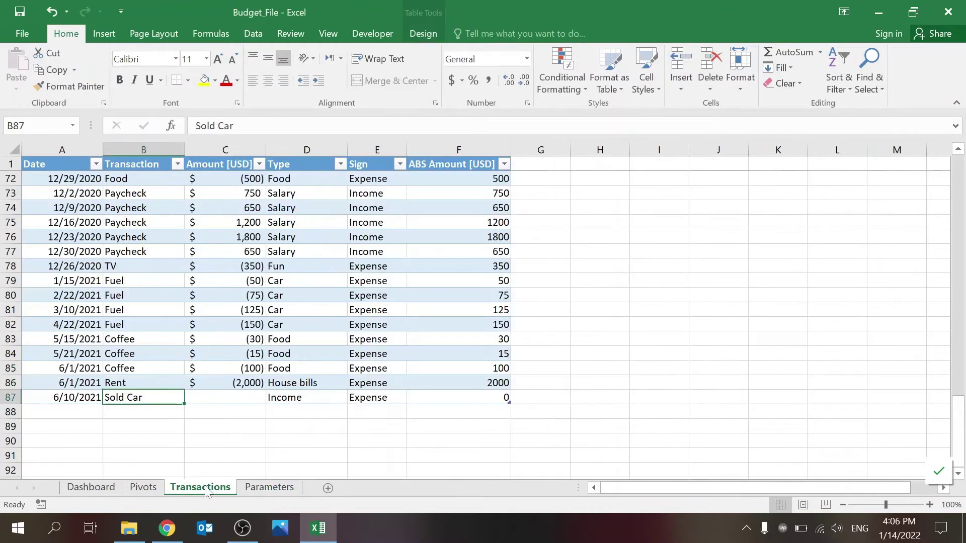
click(309, 146)
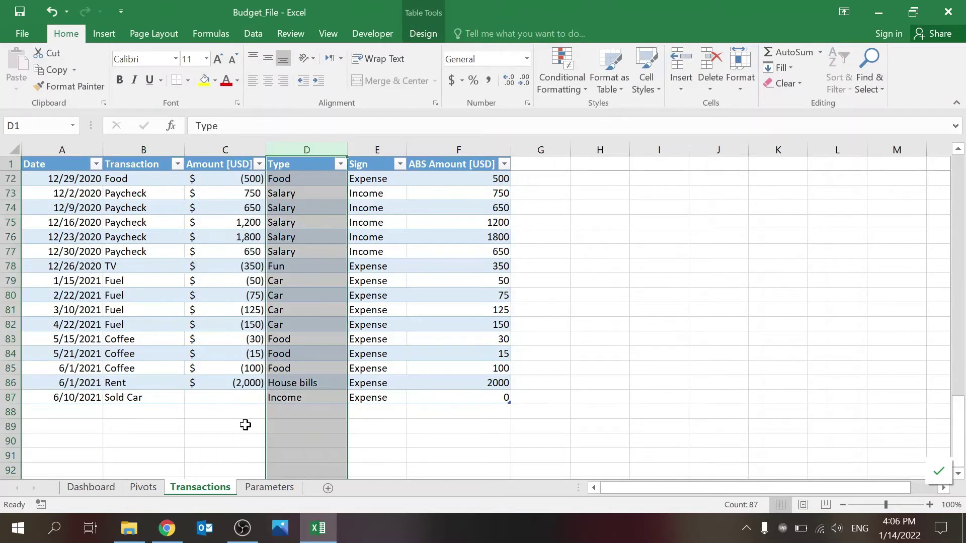
click(235, 397)
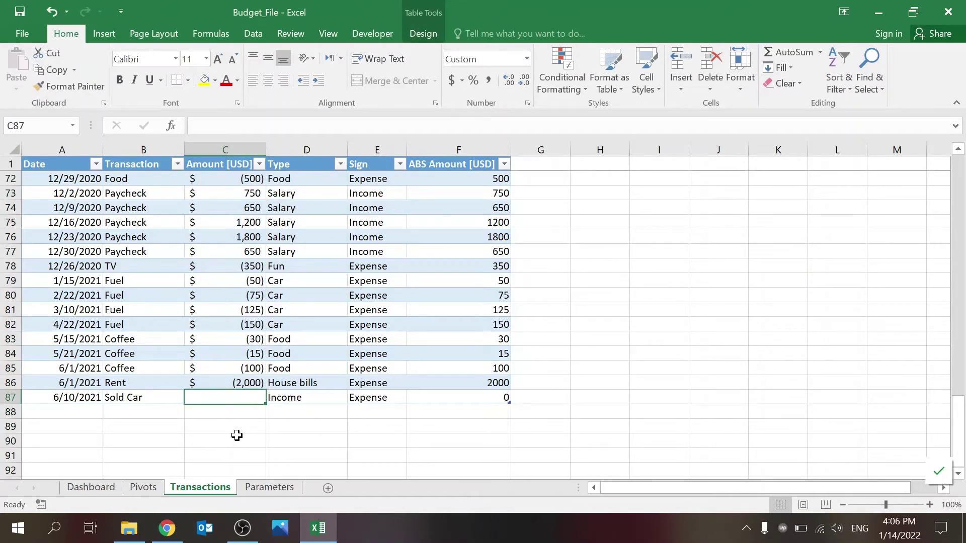
text(12,)
text(50)
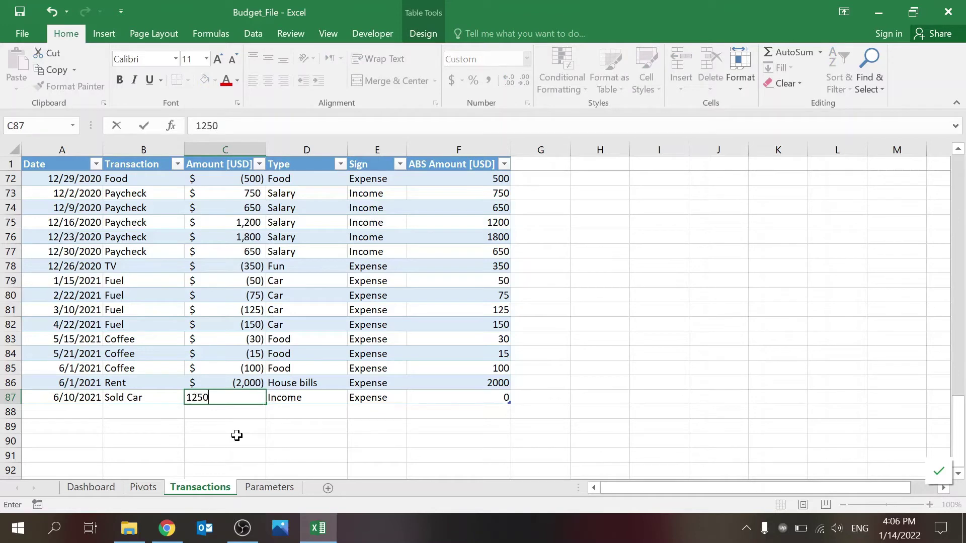
text(0)
key(Return)
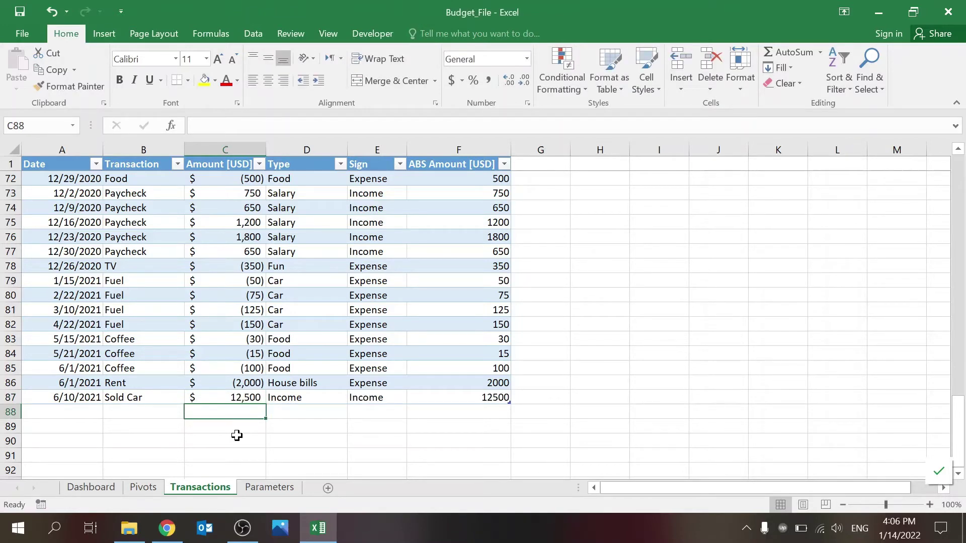
click(296, 146)
click(293, 426)
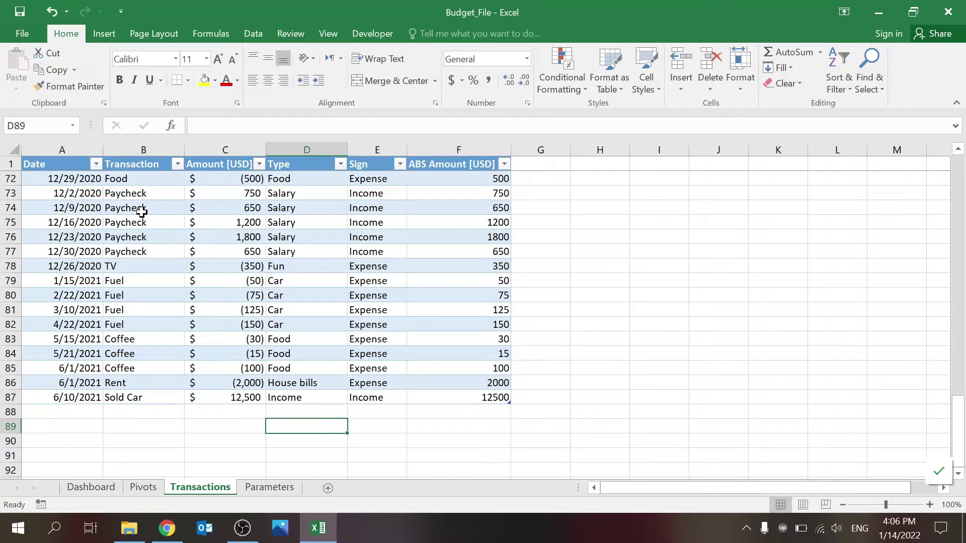
click(141, 150)
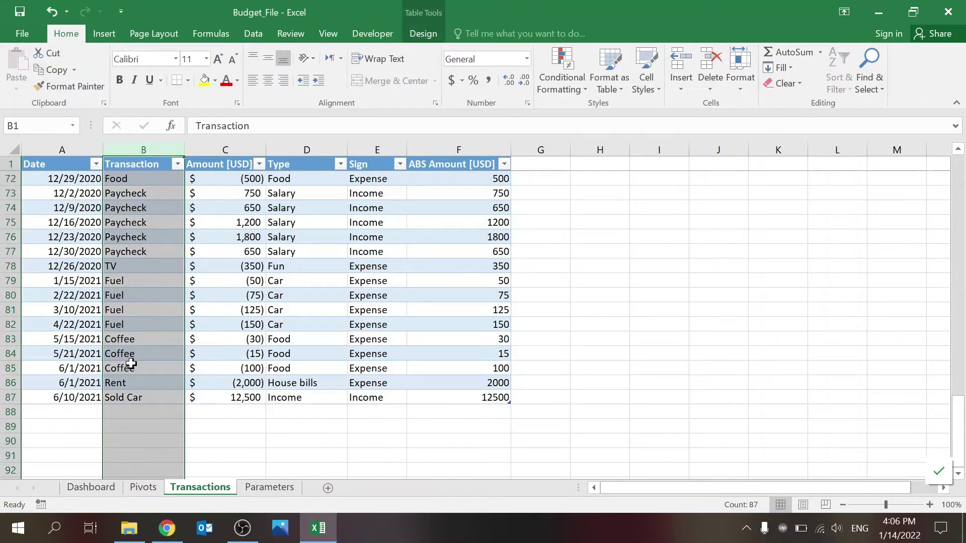
click(240, 411)
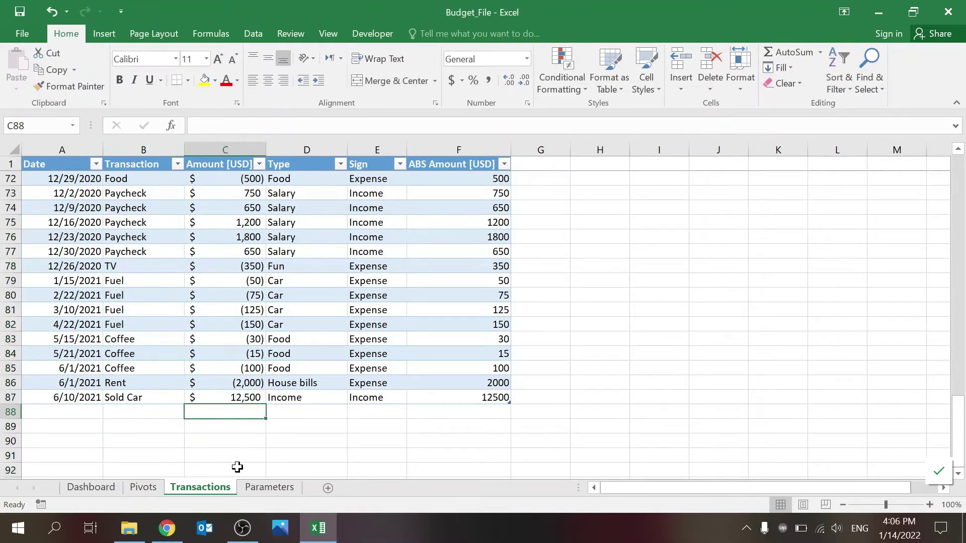
click(144, 488)
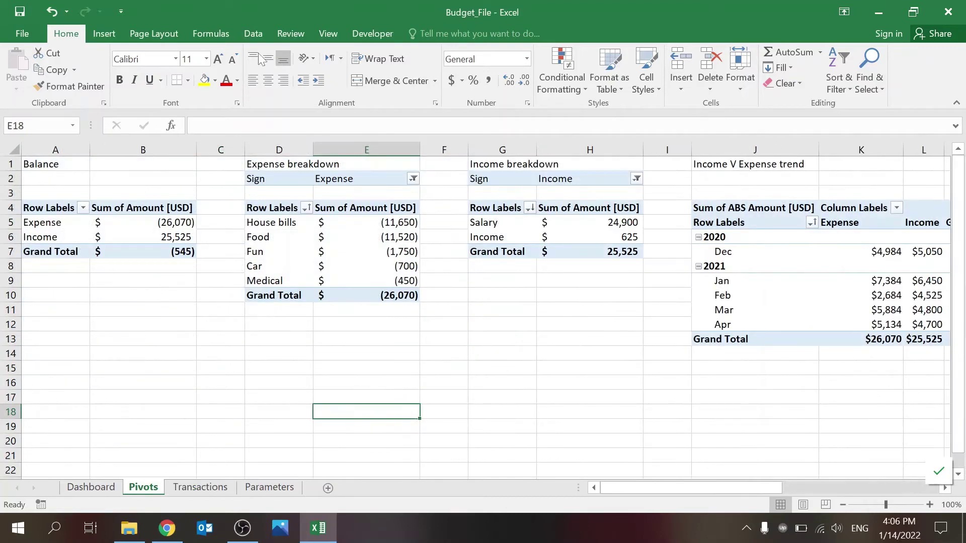
Refresh all pivot tables with Data > Refresh All to include the new transactions
click(248, 34)
click(316, 64)
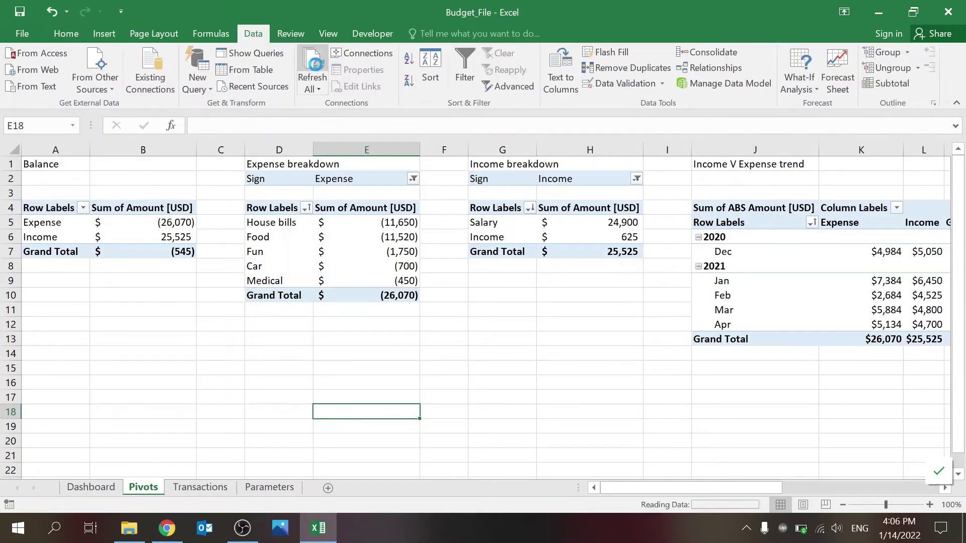
click(265, 343)
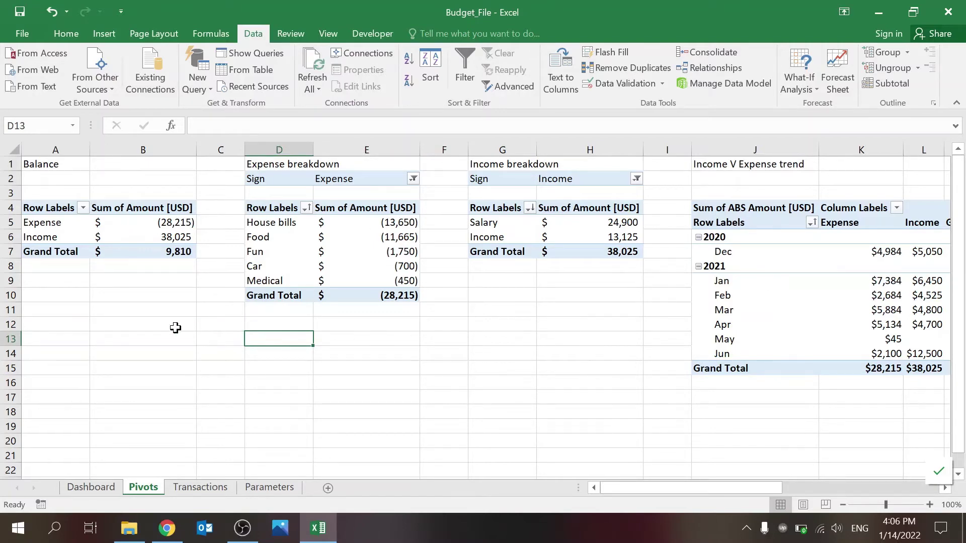
Show the PivotTable Field List from the Balance pivot's Expense total
click(134, 217)
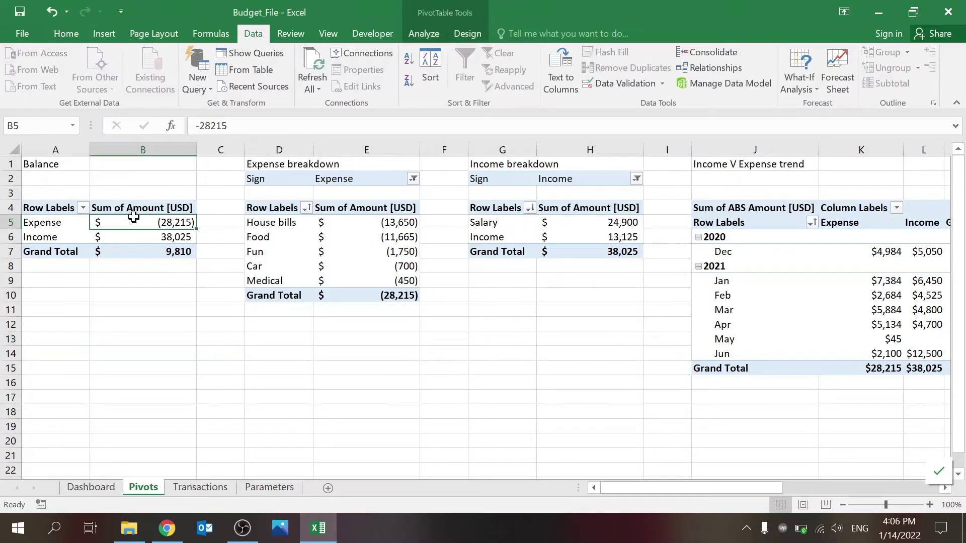
right_click(134, 216)
click(190, 436)
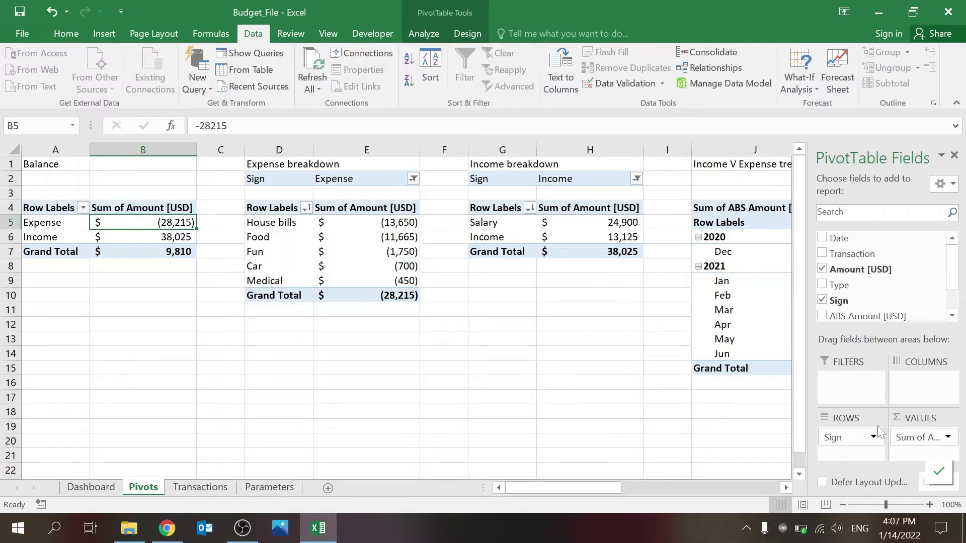
Check the Expense breakdown's Sign filter, cancel without changes, and move toward the Expense trend pivot
click(385, 256)
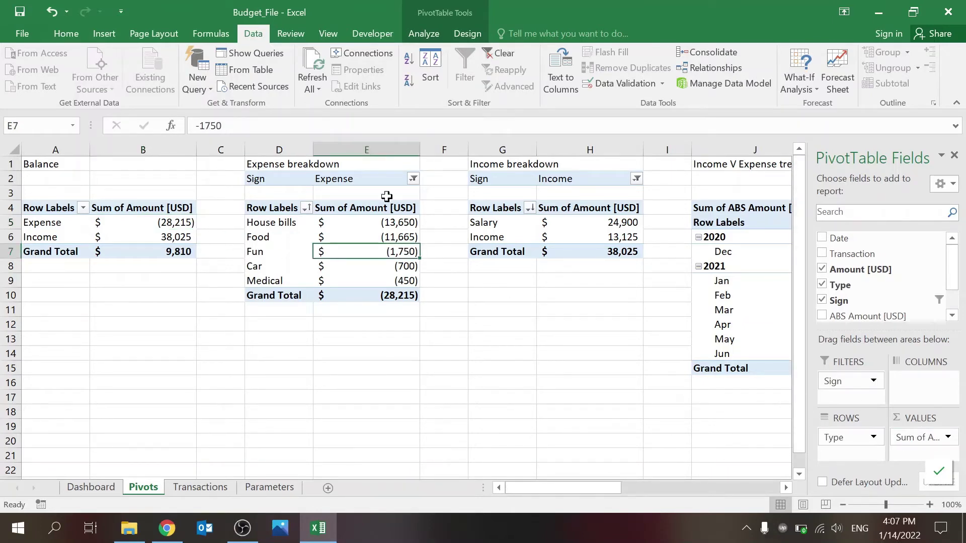
click(412, 179)
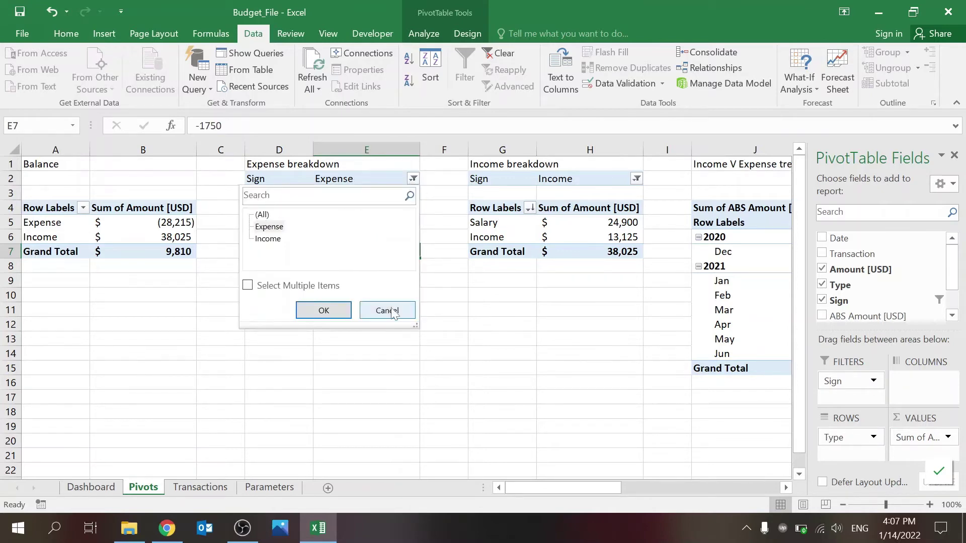
click(386, 309)
click(572, 329)
key(Right)
key(Right)
key(Right)
key(Right)
key(Right)
key(Right)
key(Right)
key(Right)
key(Right)
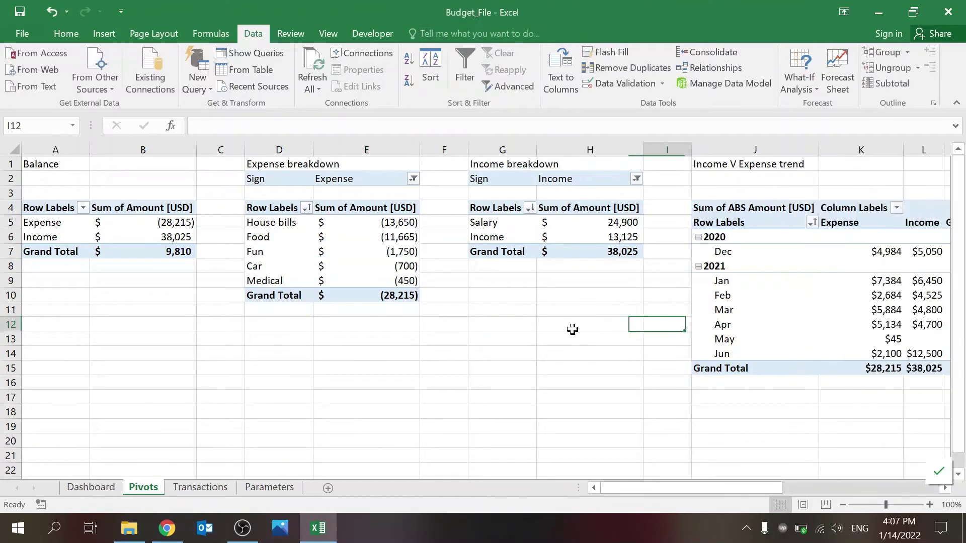
Ungroup the Income V Expense trend pivot's month labels into individual dates
key(Right)
key(Right)
key(Right)
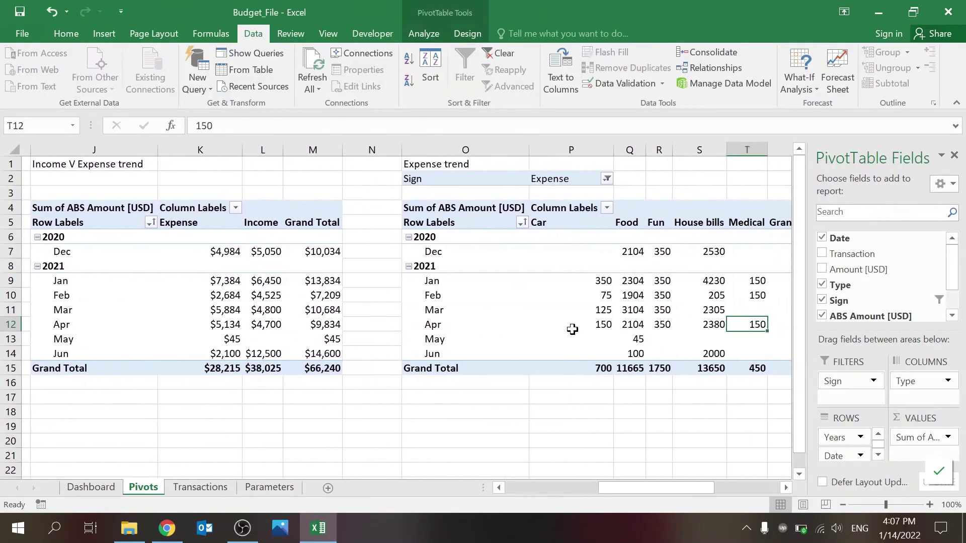
click(217, 281)
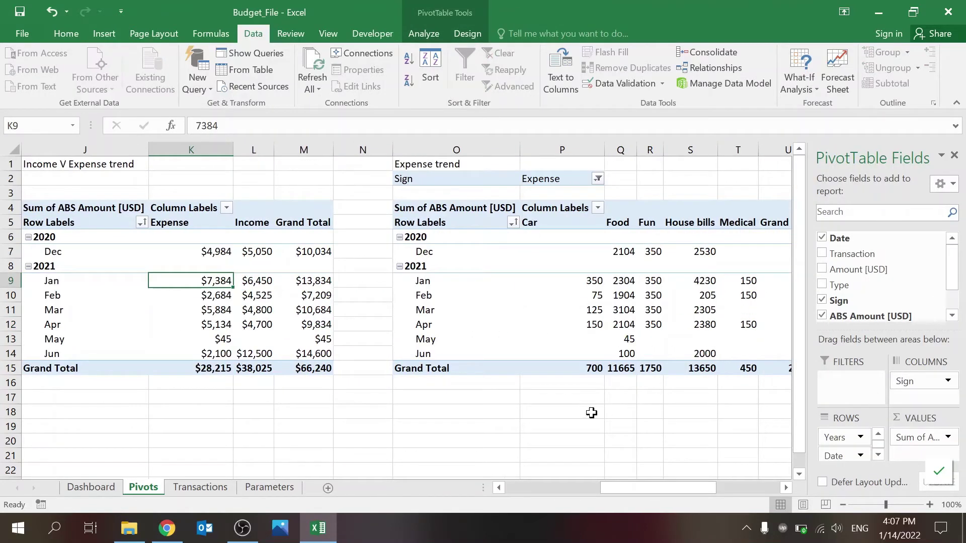
click(877, 455)
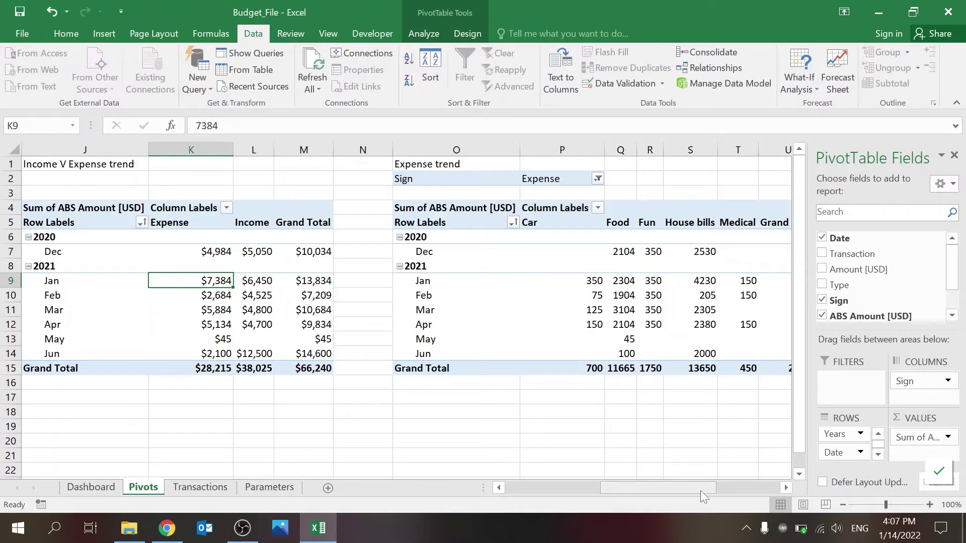
drag(700, 490, 679, 490)
click(233, 285)
right_click(232, 285)
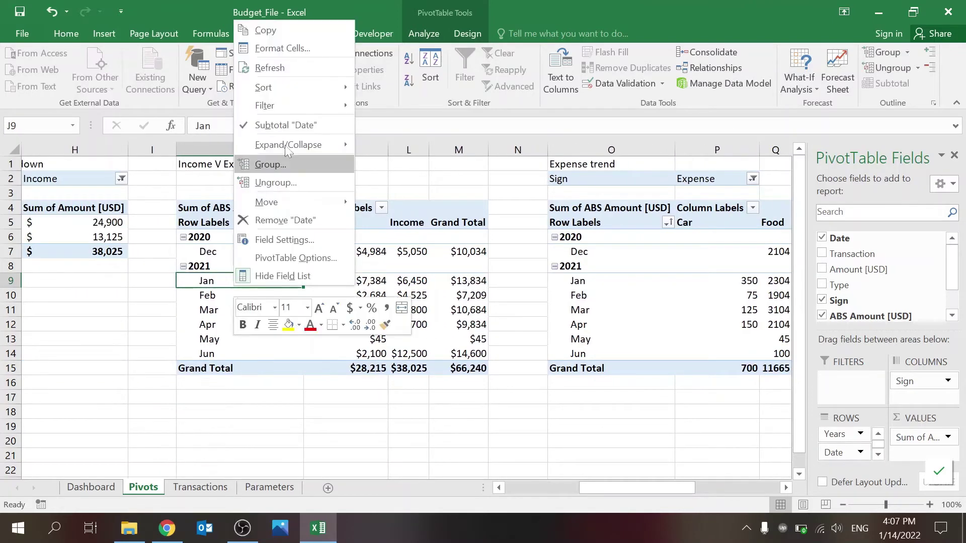
click(283, 182)
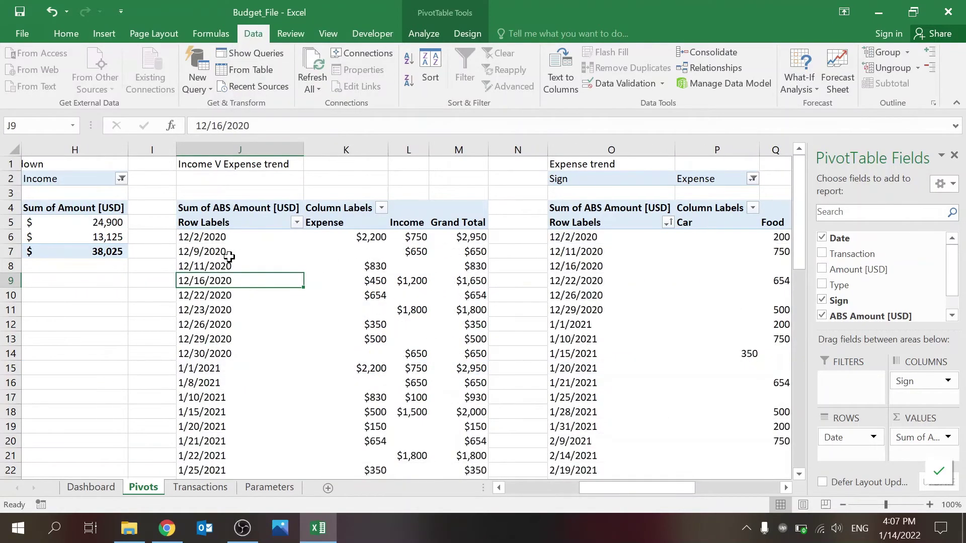
Regroup the trend pivot's dates by Months and Years, then recheck the grouping settings unchanged
right_click(227, 261)
click(261, 389)
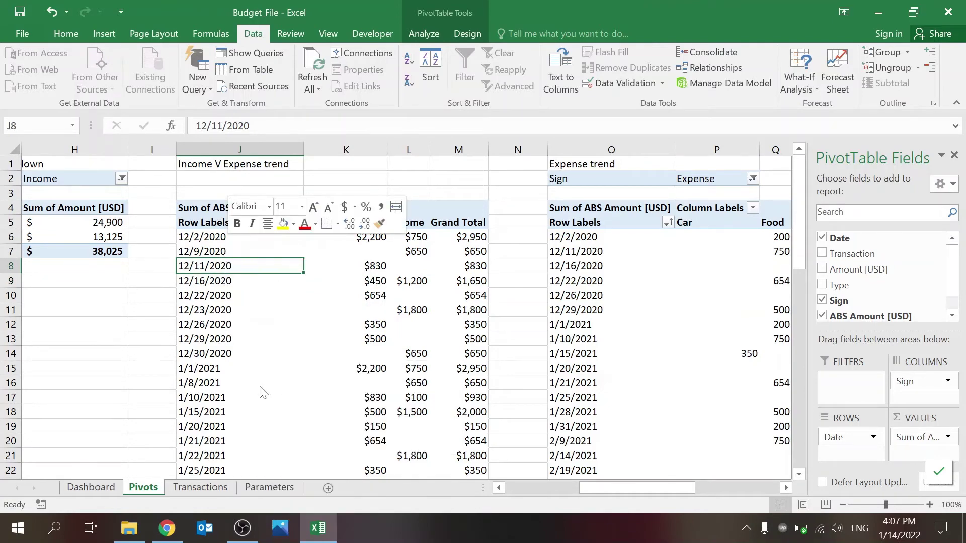
click(192, 424)
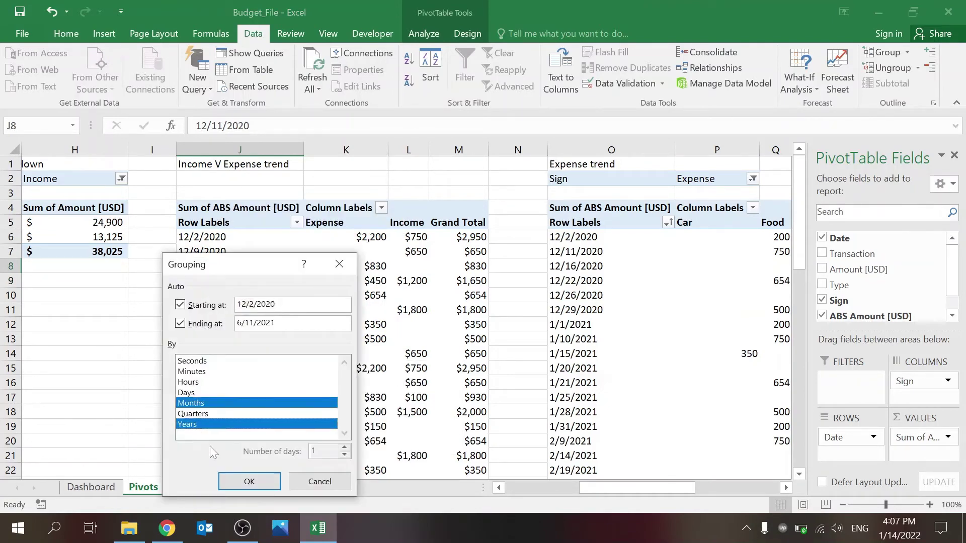
click(249, 481)
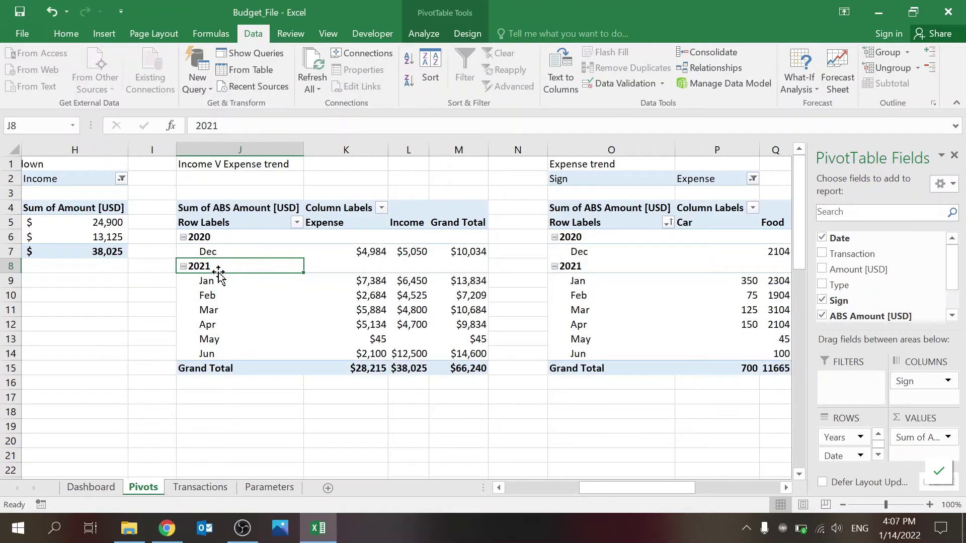
right_click(224, 268)
click(276, 146)
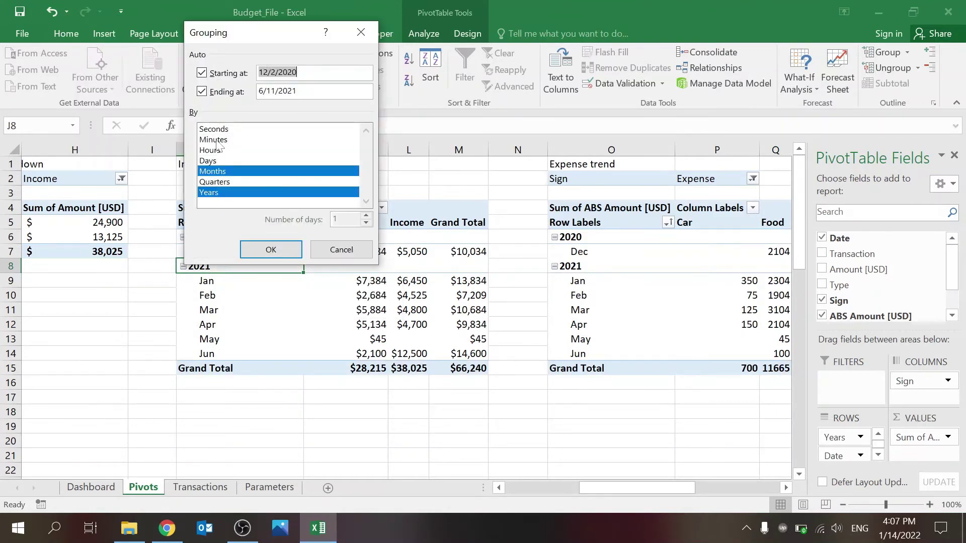
click(341, 249)
Move across the sheet past the Income trend pivot to check the other trend pivots
click(590, 427)
key(Right)
key(Right)
key(Right)
key(Right)
key(Right)
key(Right)
key(Right)
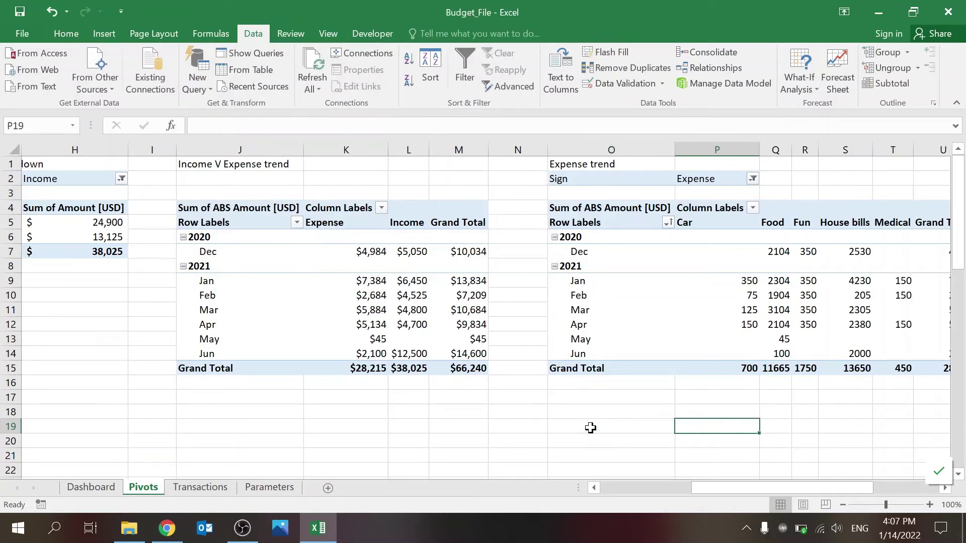
key(Right)
key(Right)
key(Right)
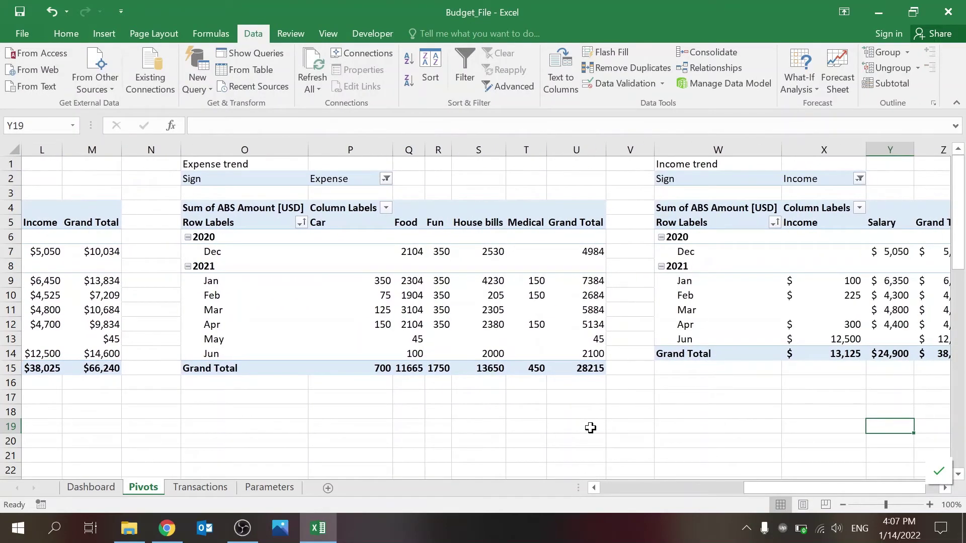
key(Right)
key(Right)
key(Right)
Switch to the Dashboard sheet
drag(805, 488, 568, 514)
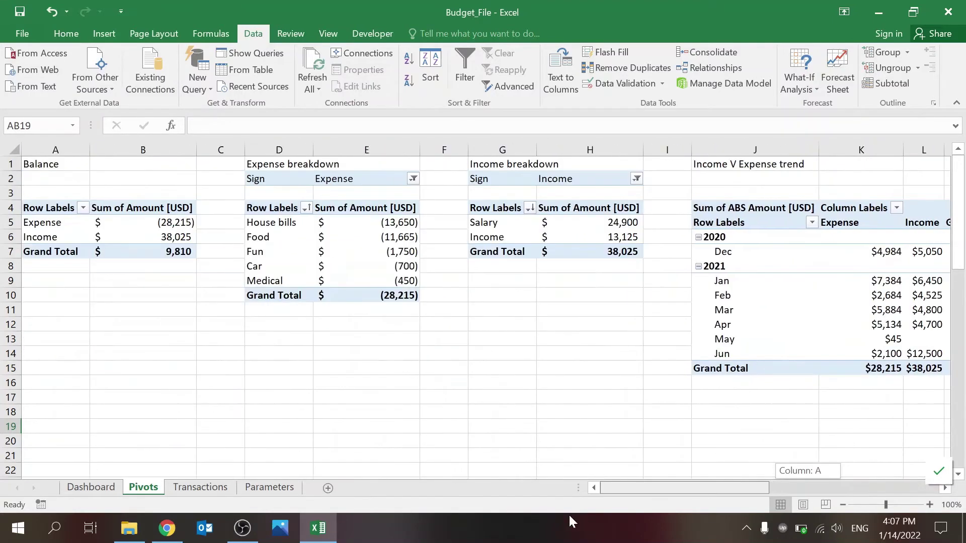
click(358, 388)
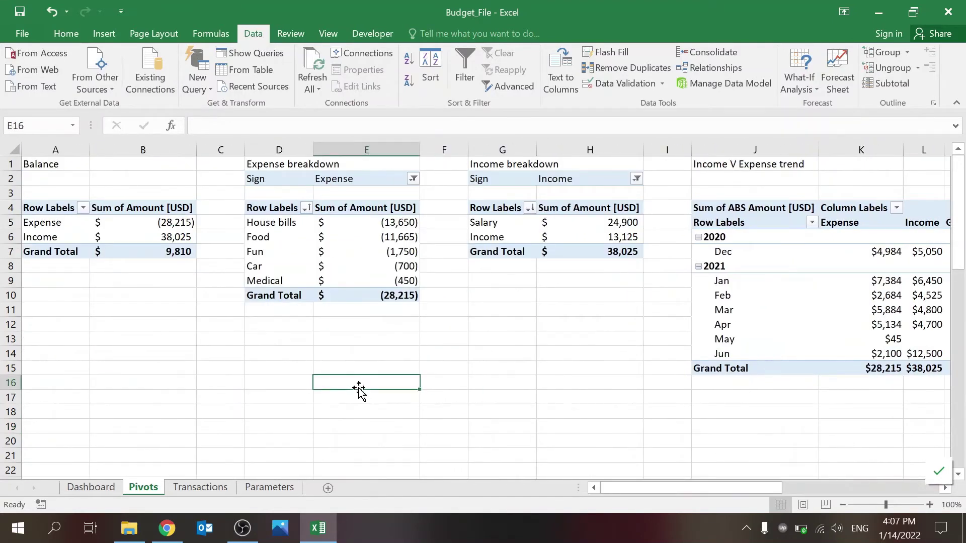
click(110, 488)
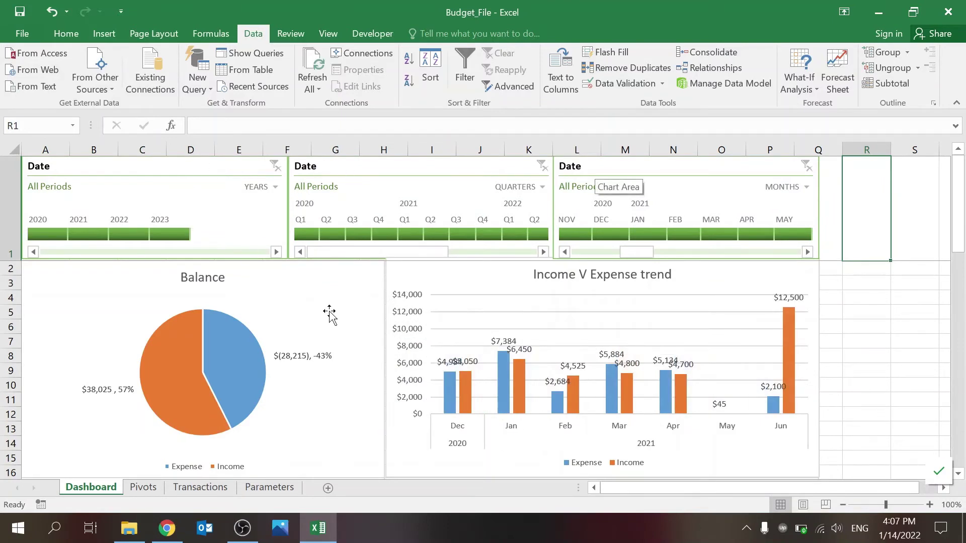
Filter the Years timeline to 2023, then 2022, then 2021, and finally clear it
click(173, 235)
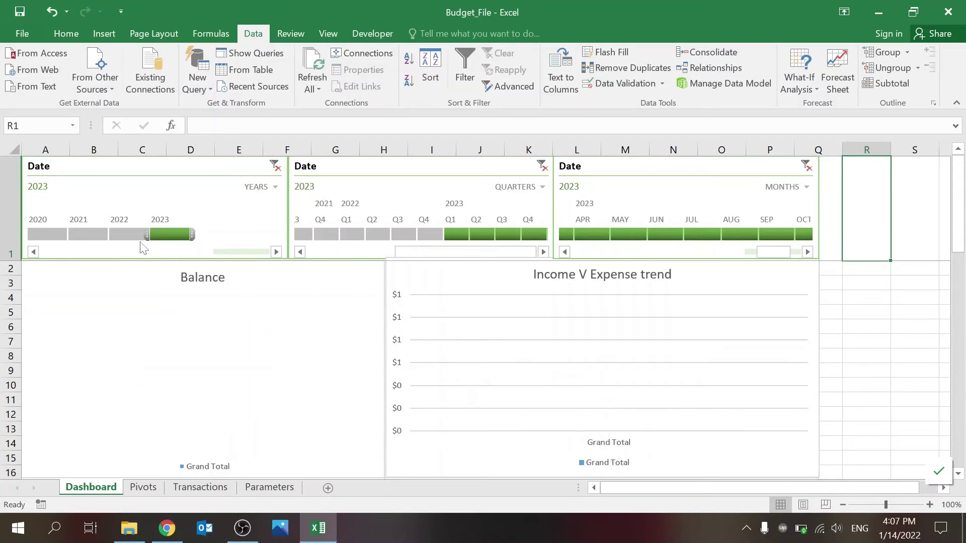
click(128, 235)
click(91, 233)
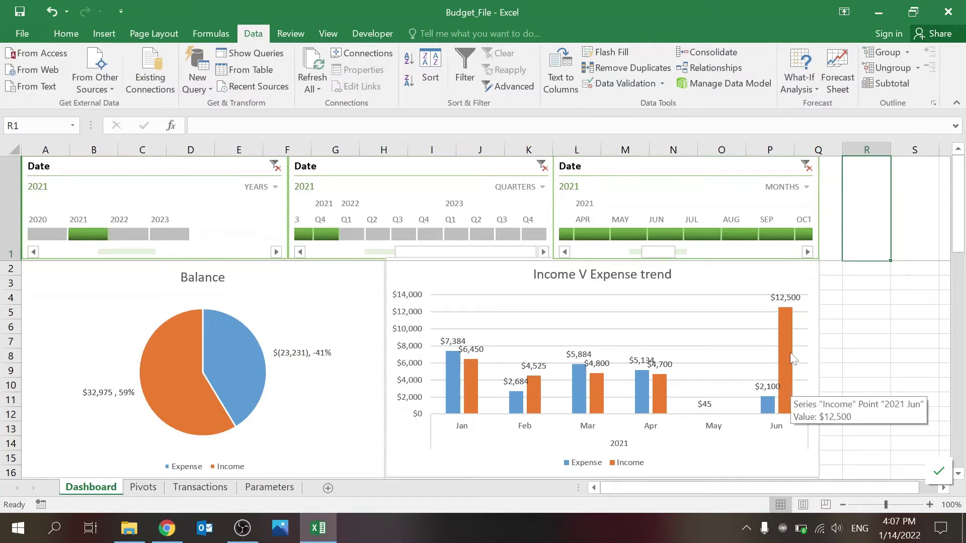
click(274, 165)
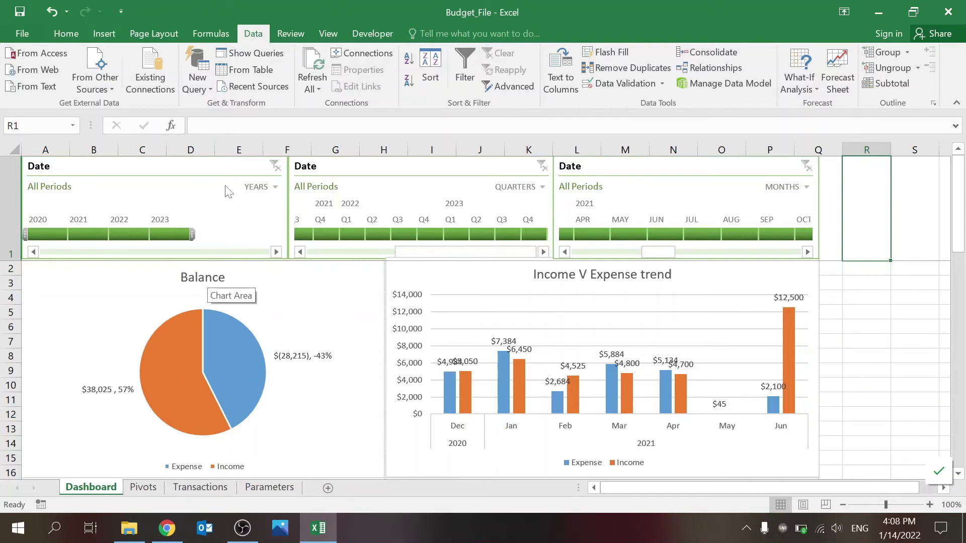
Filter the Years timeline to 2021 and the Quarters timeline to Q1 2021, then view the expense charts
click(92, 235)
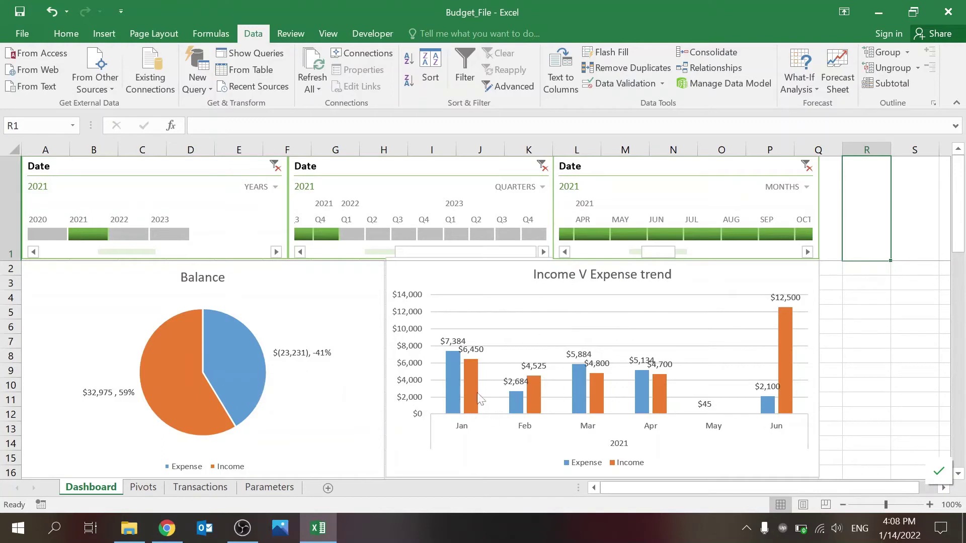
mouse_move(335, 239)
click(300, 252)
click(300, 252)
click(300, 252)
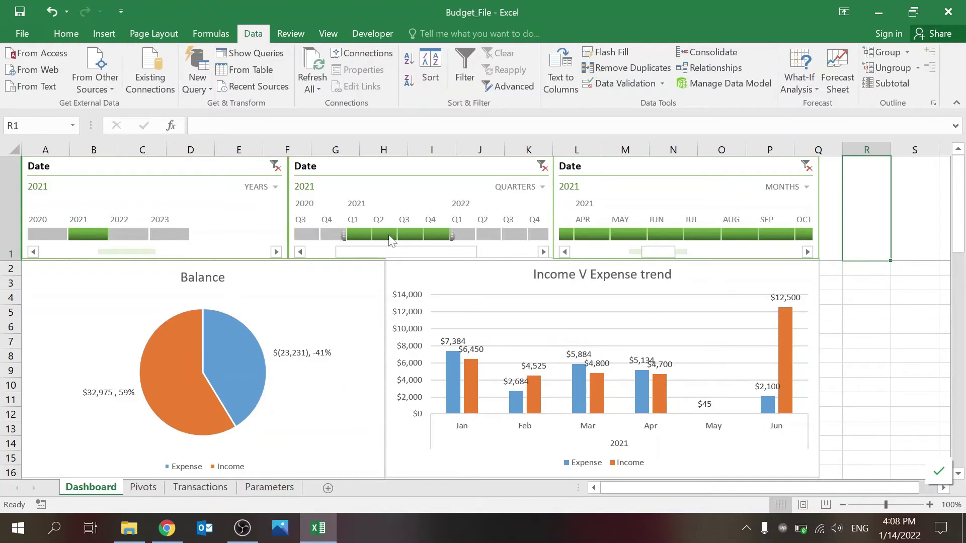
click(366, 236)
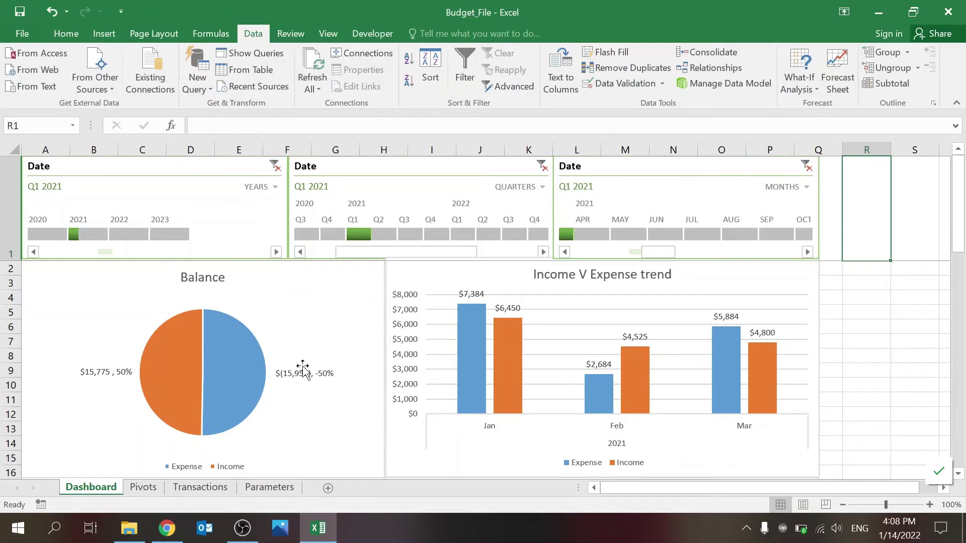
drag(958, 201, 961, 301)
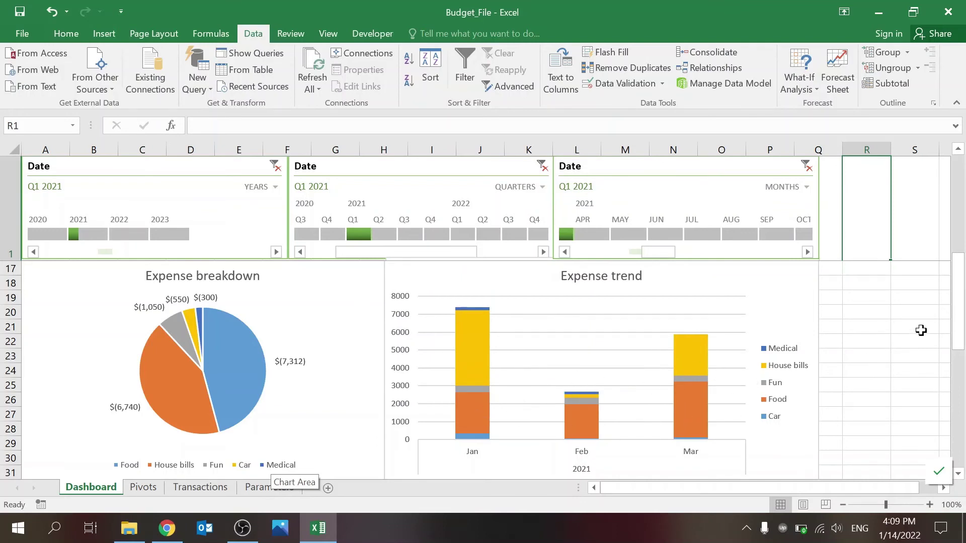
Clear the Quarters and Years timeline filters so the dashboard returns to All Periods
drag(957, 312, 957, 408)
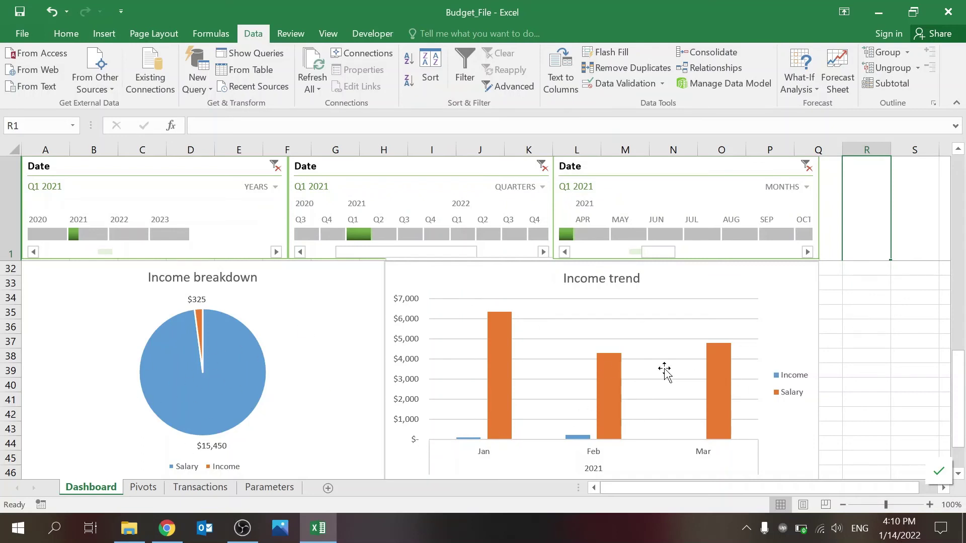
drag(958, 390, 961, 332)
click(541, 166)
click(275, 165)
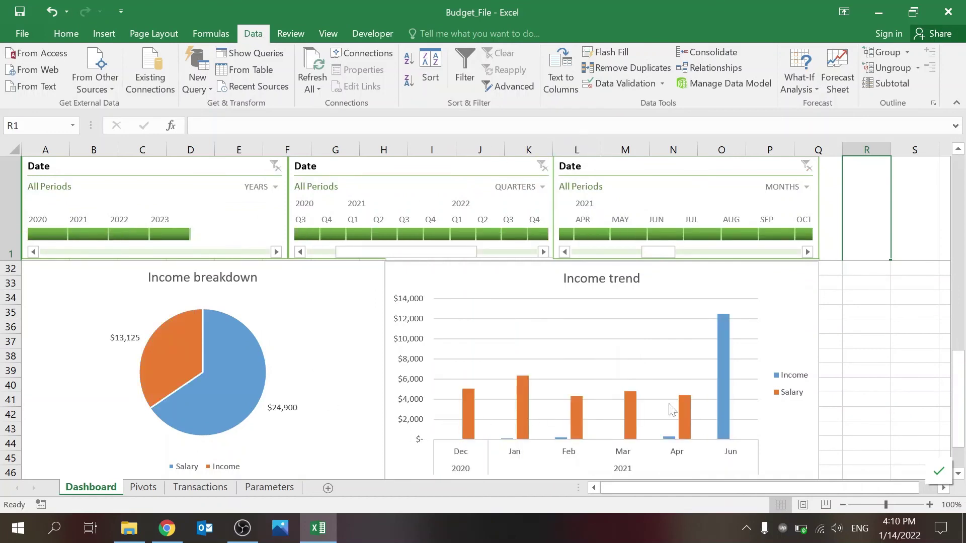
mouse_move(961, 392)
mouse_down()
mouse_move(963, 402)
mouse_move(962, 374)
mouse_up()
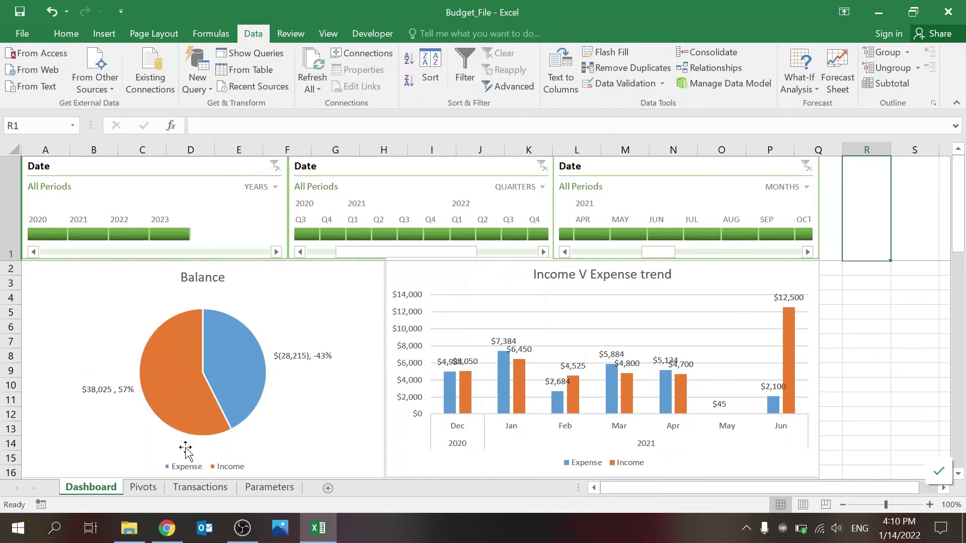
click(205, 486)
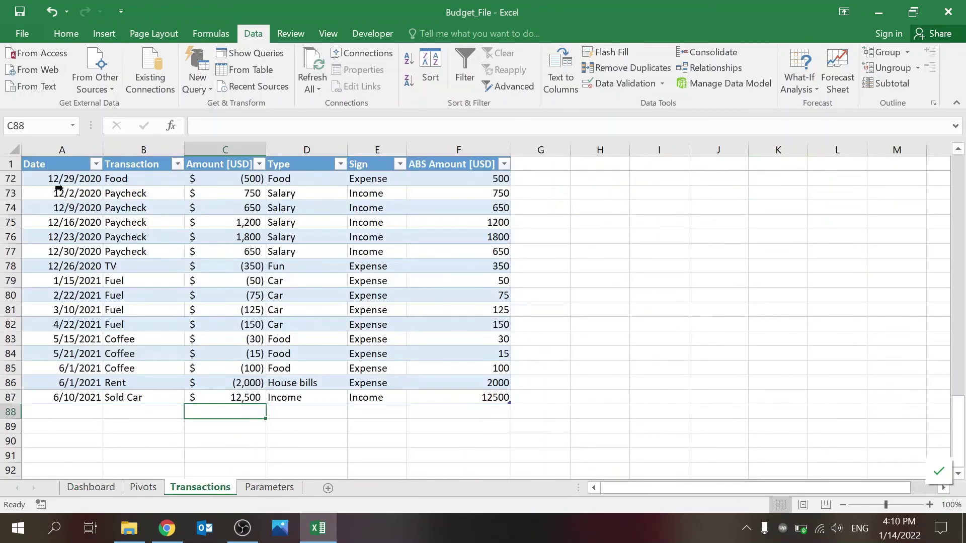
click(269, 487)
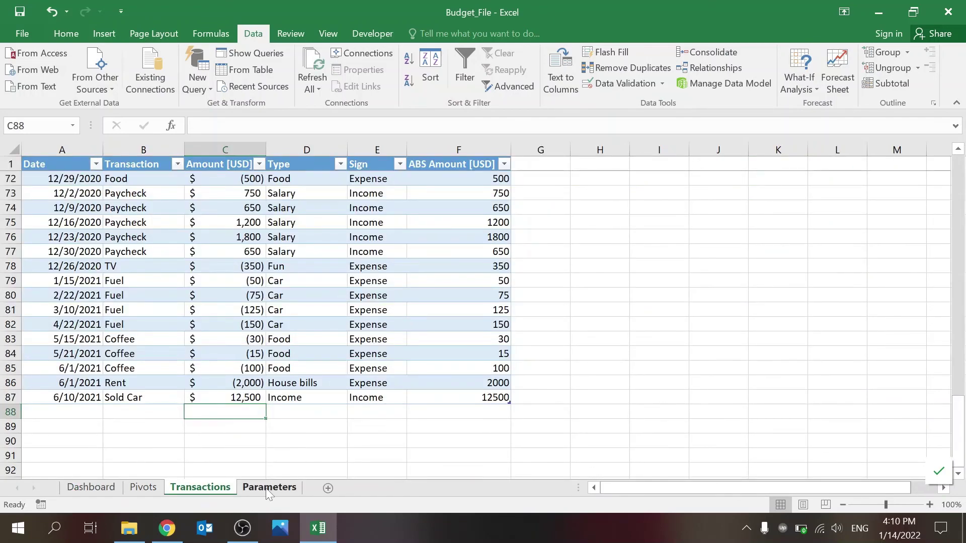
click(144, 487)
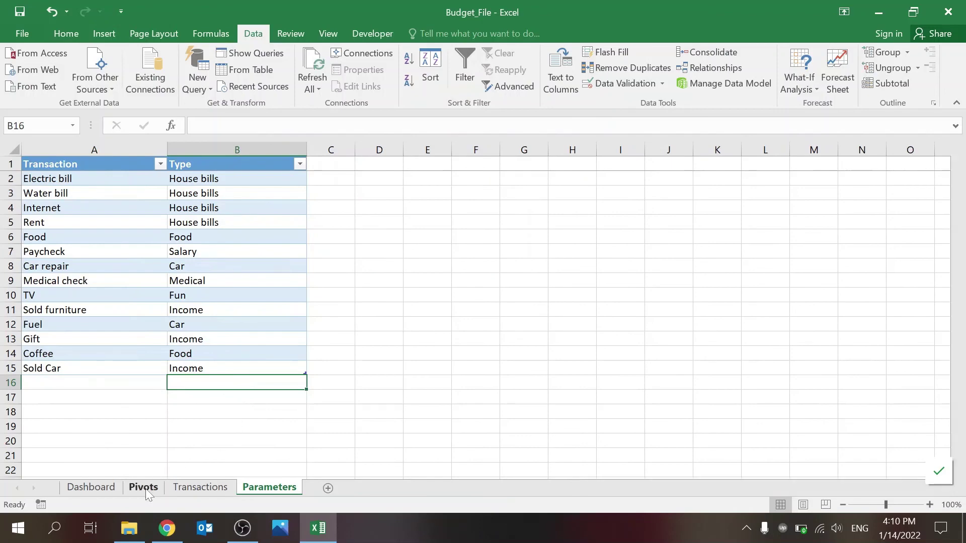
click(908, 491)
click(614, 486)
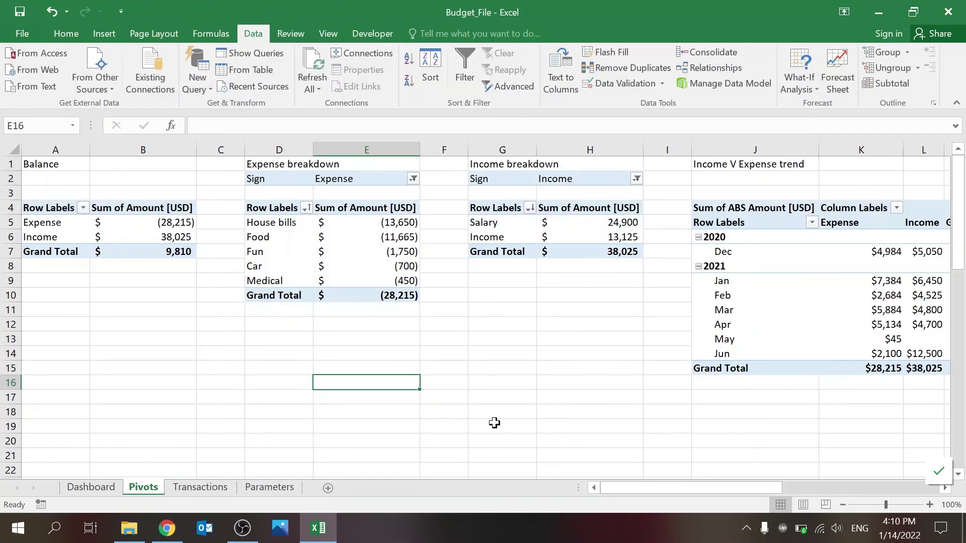
click(87, 492)
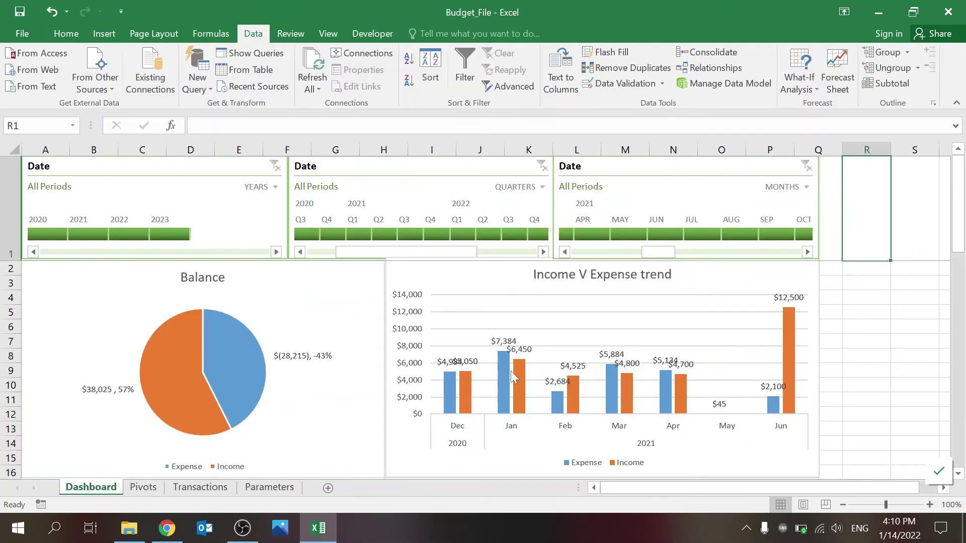
Scroll the Dashboard back into place and bring up the Home ribbon commands
mouse_move(958, 210)
mouse_down()
mouse_move(959, 224)
mouse_move(958, 208)
mouse_up()
click(67, 34)
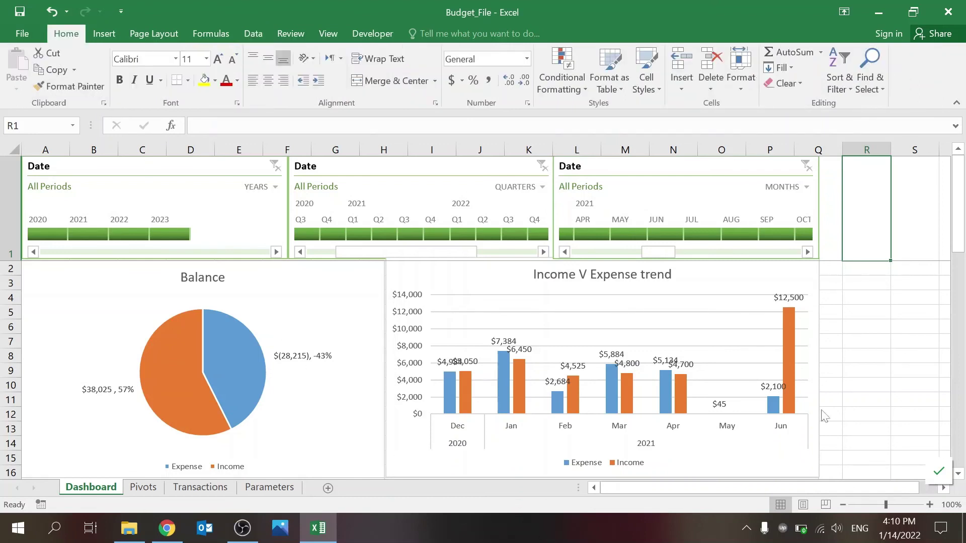